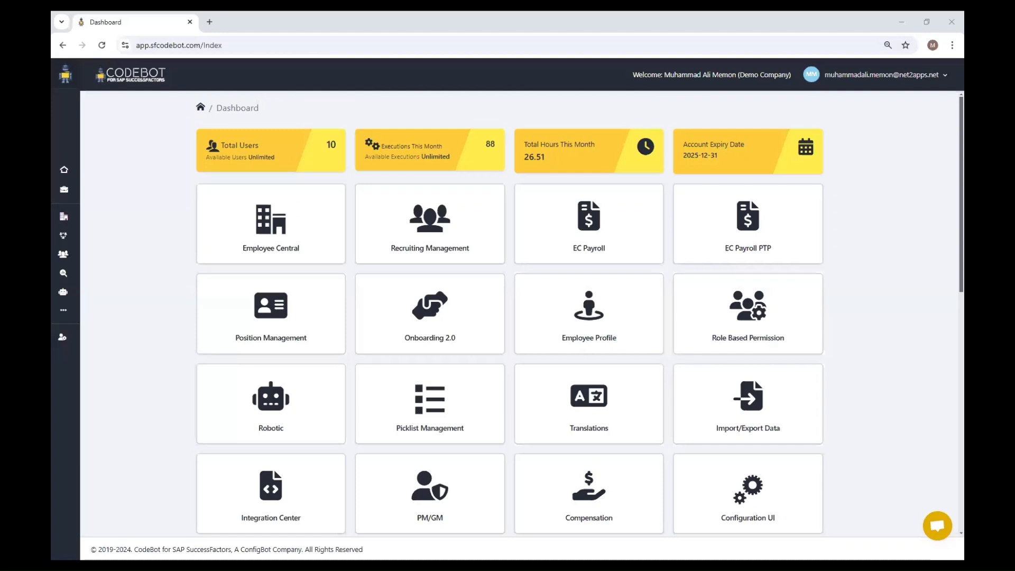
- Open the 3rd QTR 2024 workspace in the Import/Export Data module
{"action": "scroll", "coordinate": [761, 380], "scroll_direction": "down", "scroll_amount": 1}
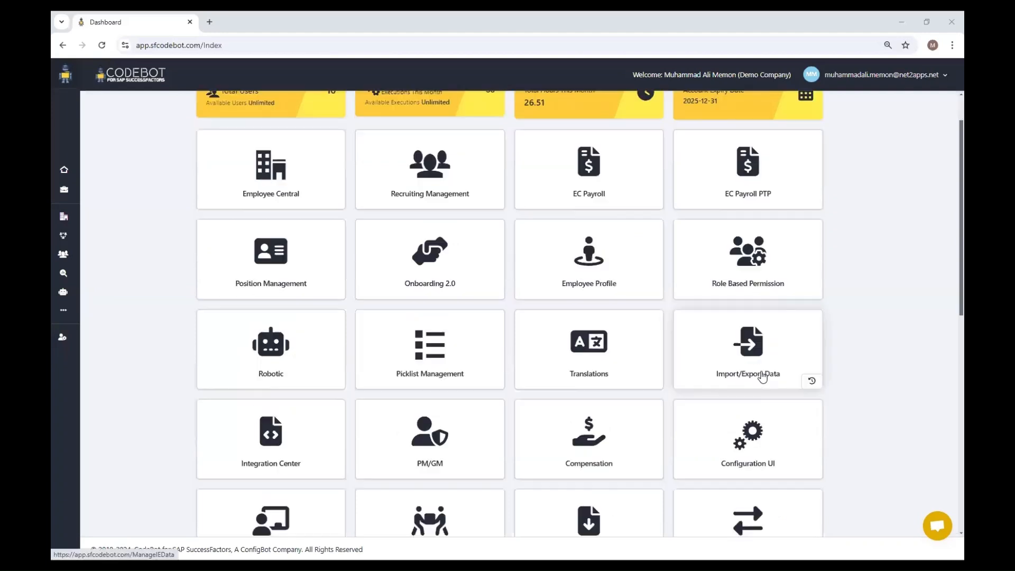
{"action": "left_click", "coordinate": [762, 377]}
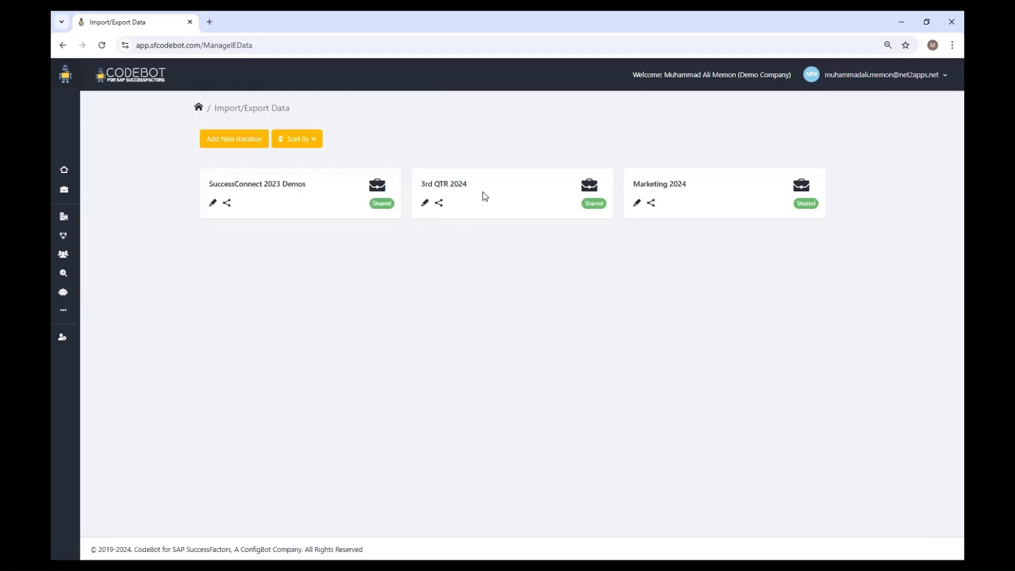
{"action": "left_click", "coordinate": [444, 188]}
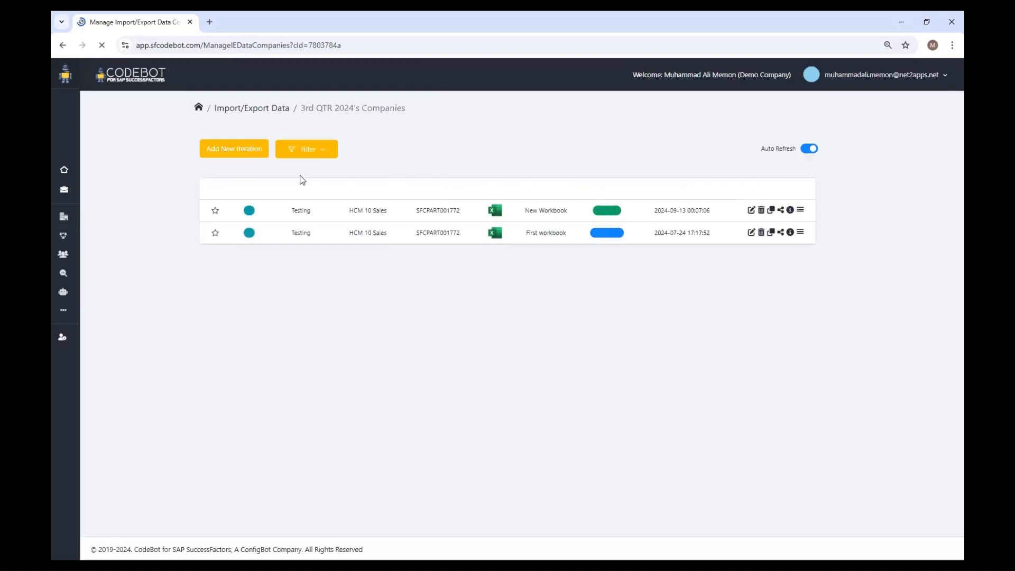
- Start a new iteration for the CodeBot Internal 772 - SFCPART001772 company instance with SFSF username sfadmin
{"action": "left_click", "coordinate": [225, 156]}
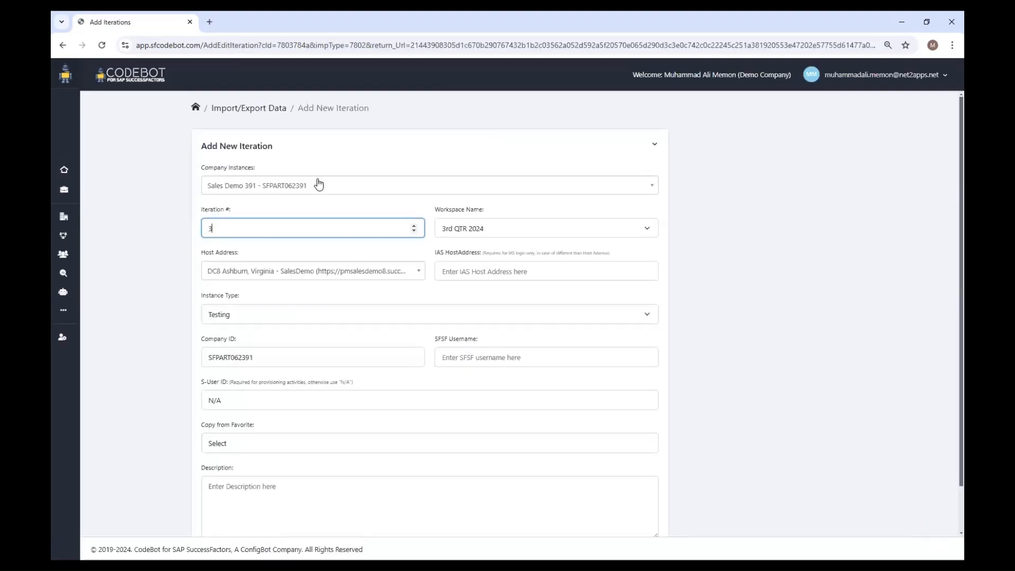
{"action": "left_click", "coordinate": [318, 184]}
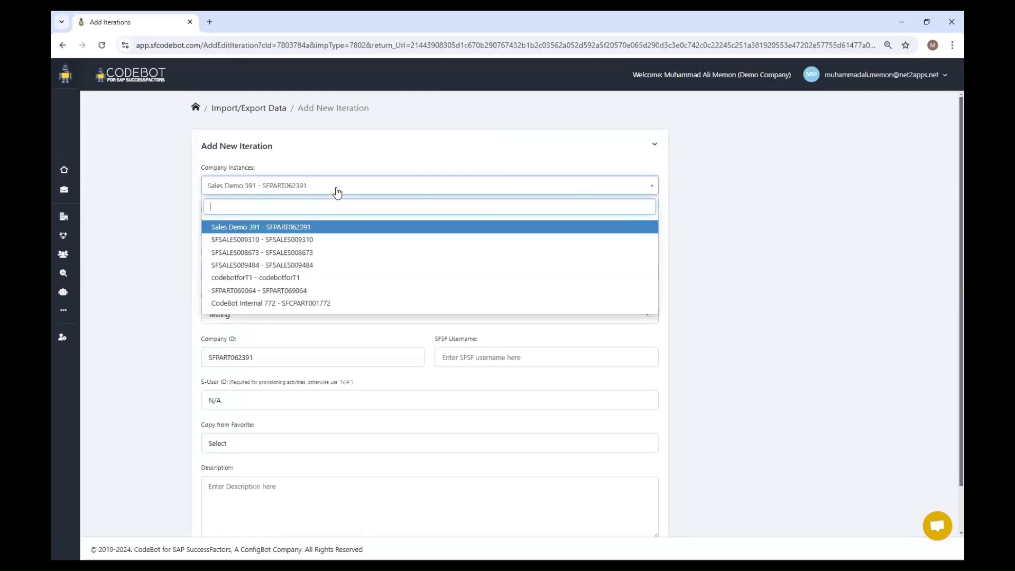
{"action": "left_click", "coordinate": [345, 310]}
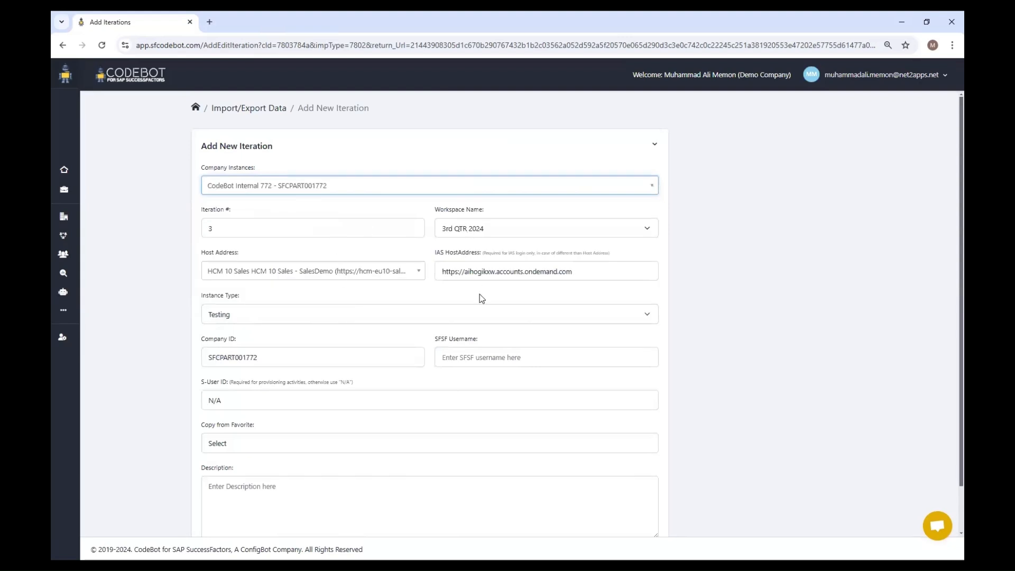
{"action": "left_click", "coordinate": [476, 357]}
{"action": "left_click", "coordinate": [512, 383]}
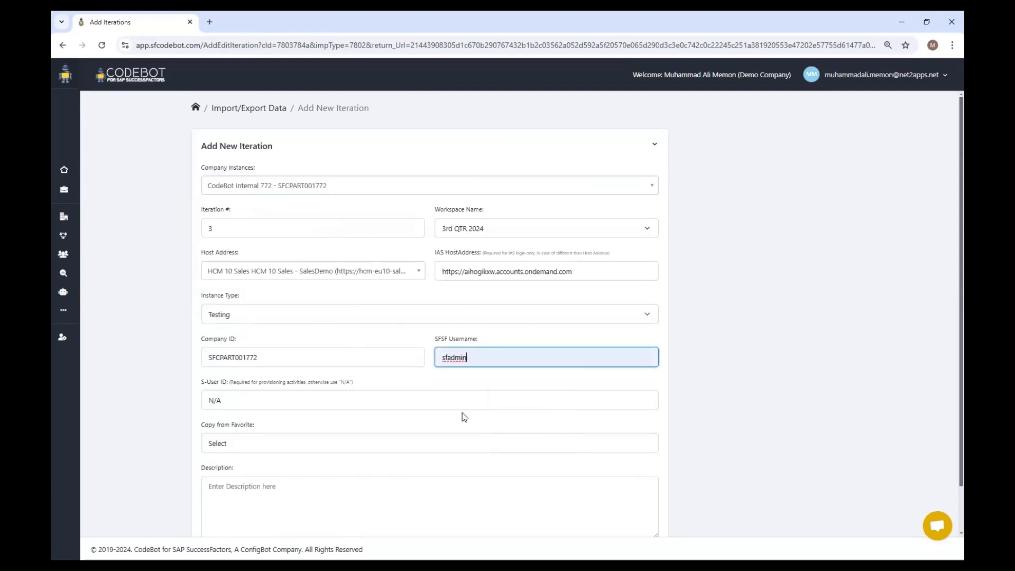
- Describe the new iteration as Business Unit and submit it
{"action": "scroll", "coordinate": [445, 427], "scroll_direction": "down", "scroll_amount": 1}
{"action": "left_click", "coordinate": [377, 449]}
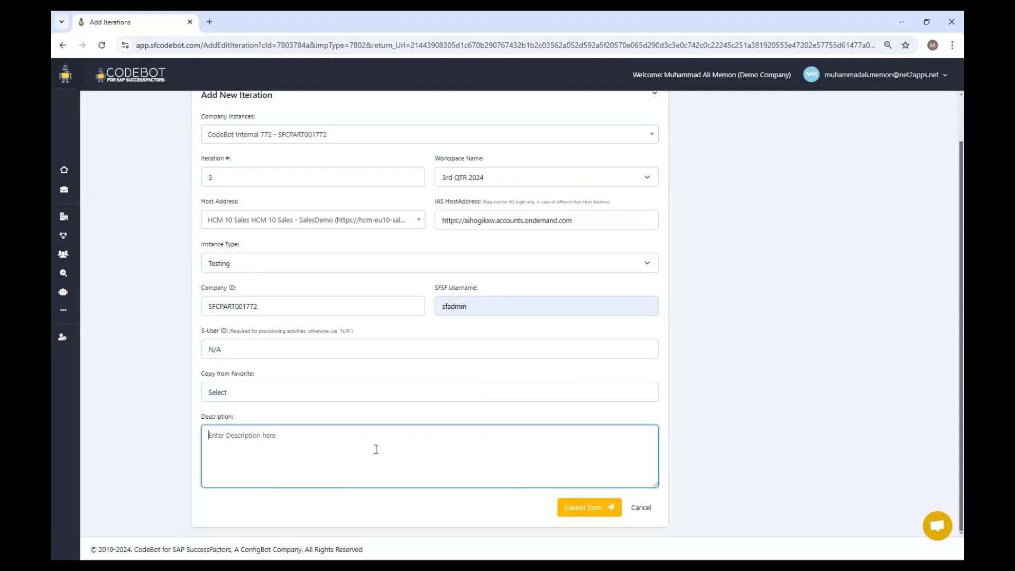
{"action": "type", "text": "Business Unit"}
{"action": "left_click", "coordinate": [608, 509]}
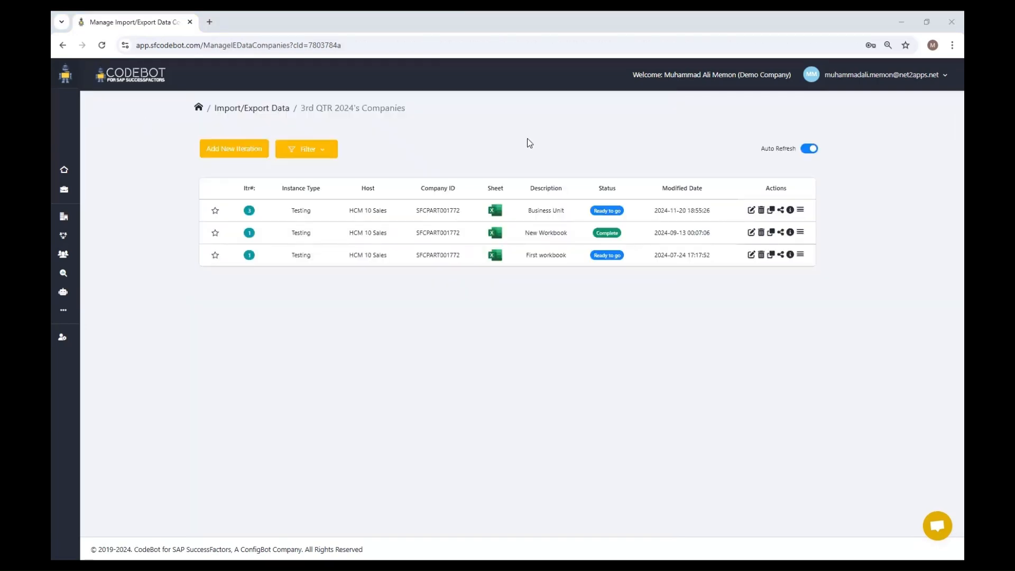
- Open the Business Unit iteration's workbook and set the type in row 4 to Export
{"action": "left_click", "coordinate": [495, 211]}
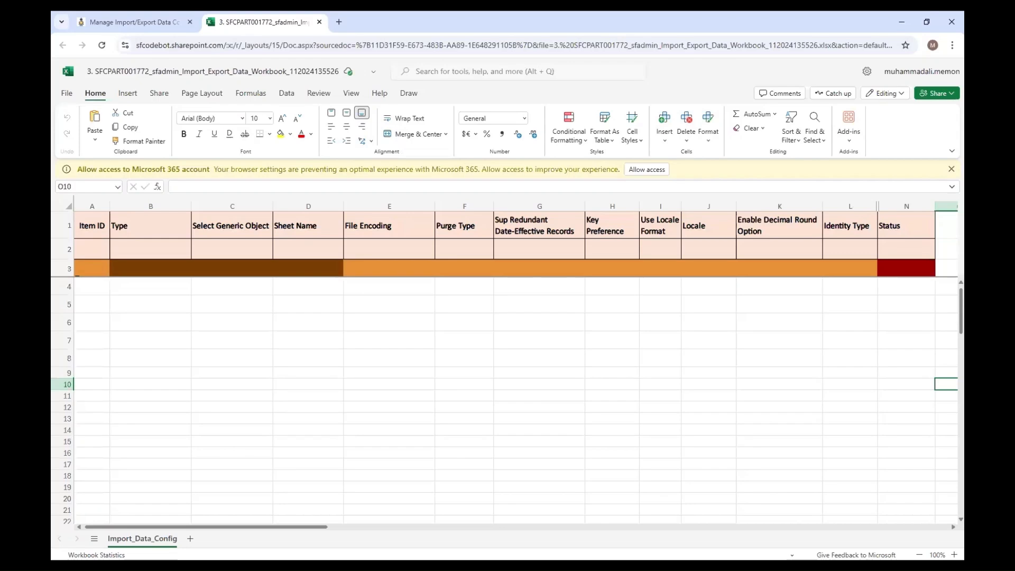
{"action": "left_click", "coordinate": [188, 289]}
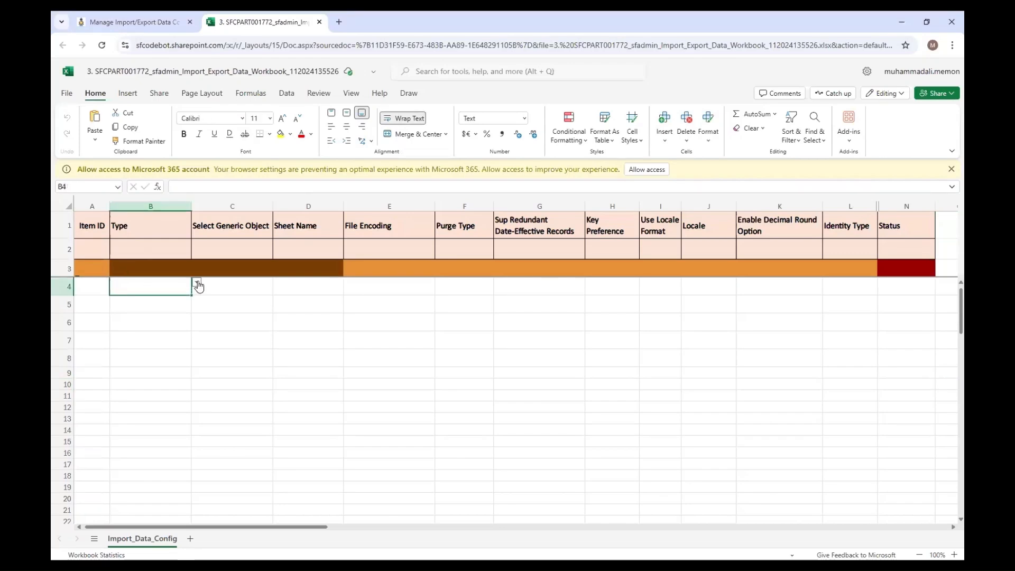
{"action": "left_click", "coordinate": [197, 285]}
{"action": "left_click", "coordinate": [132, 317]}
- Choose Business Unit as the generic object in row 4 and enter Bunit as its sheet name
{"action": "left_click", "coordinate": [272, 283]}
{"action": "left_click", "coordinate": [278, 283]}
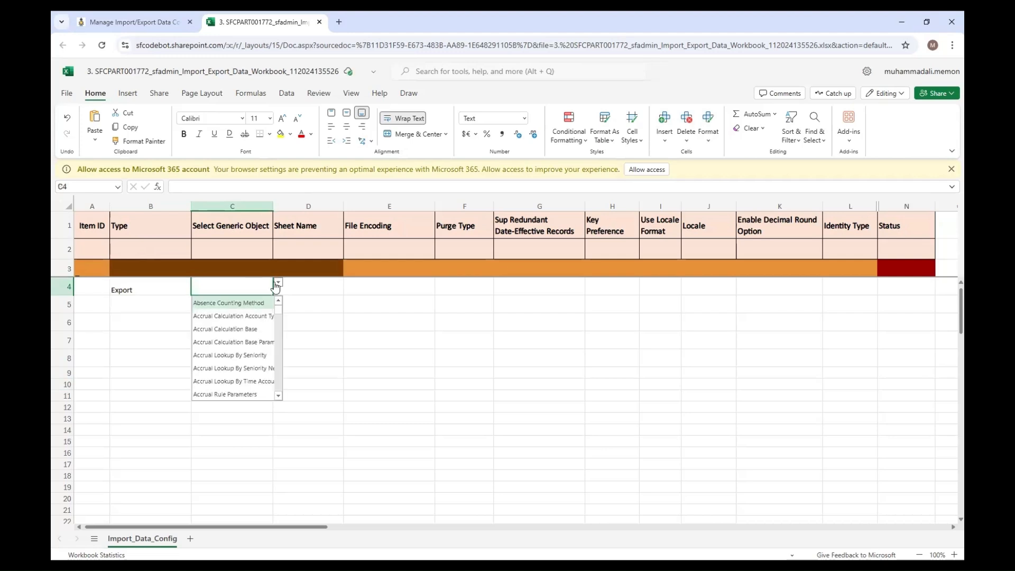
{"action": "type", "text": "b"}
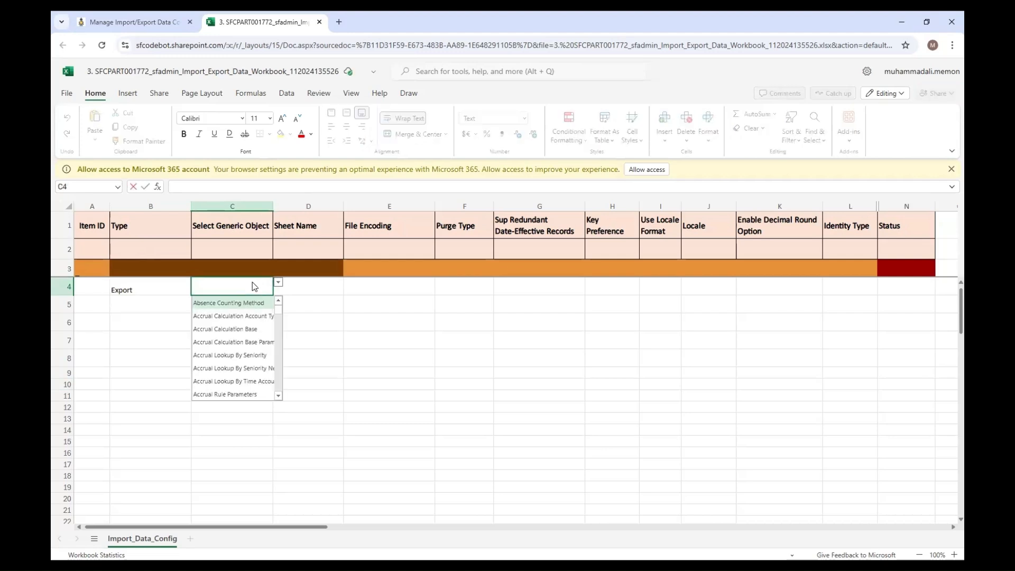
{"action": "type", "text": "usi"}
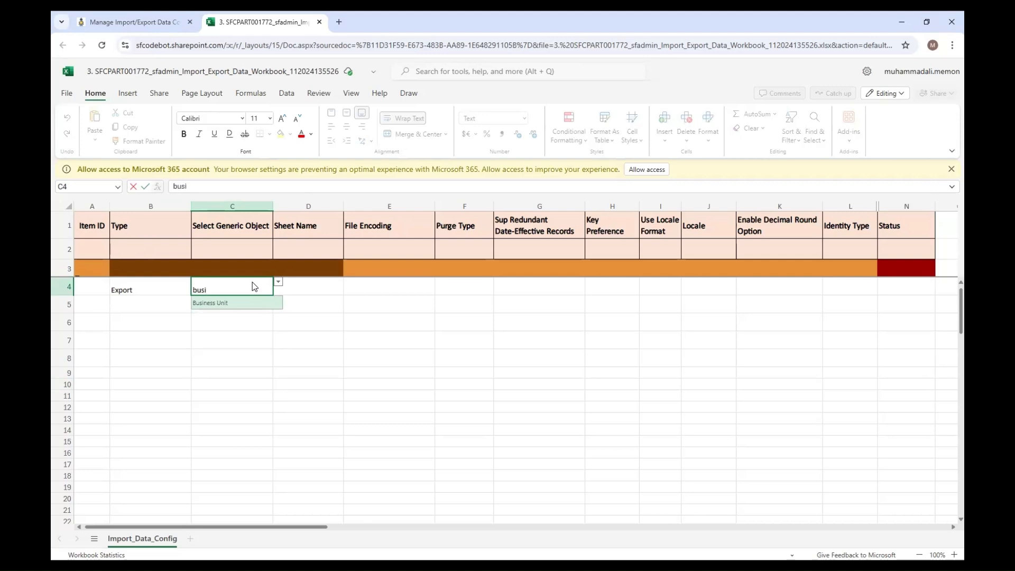
{"action": "left_click", "coordinate": [233, 302]}
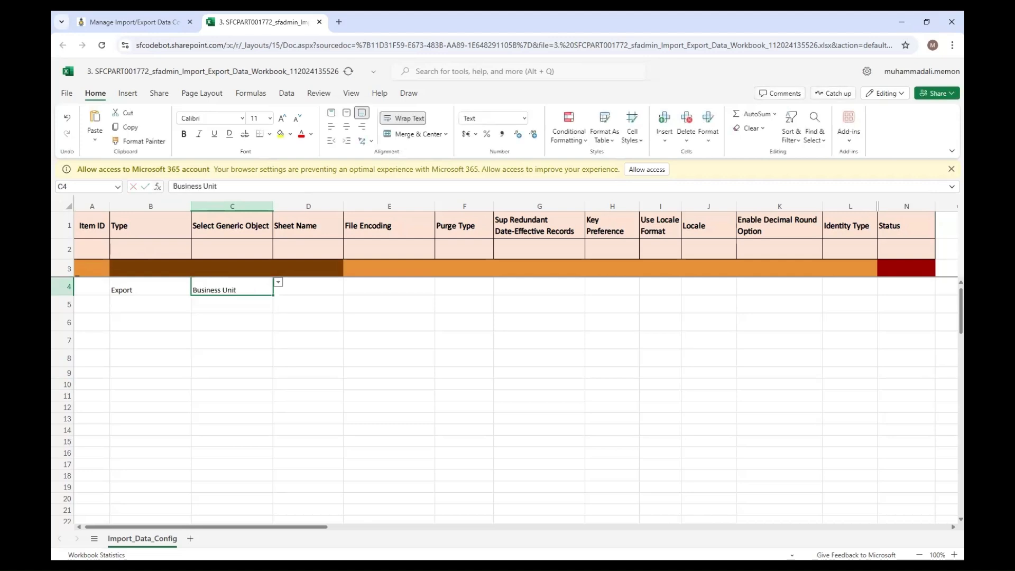
{"action": "left_click", "coordinate": [305, 286]}
{"action": "double_click", "coordinate": [305, 286]}
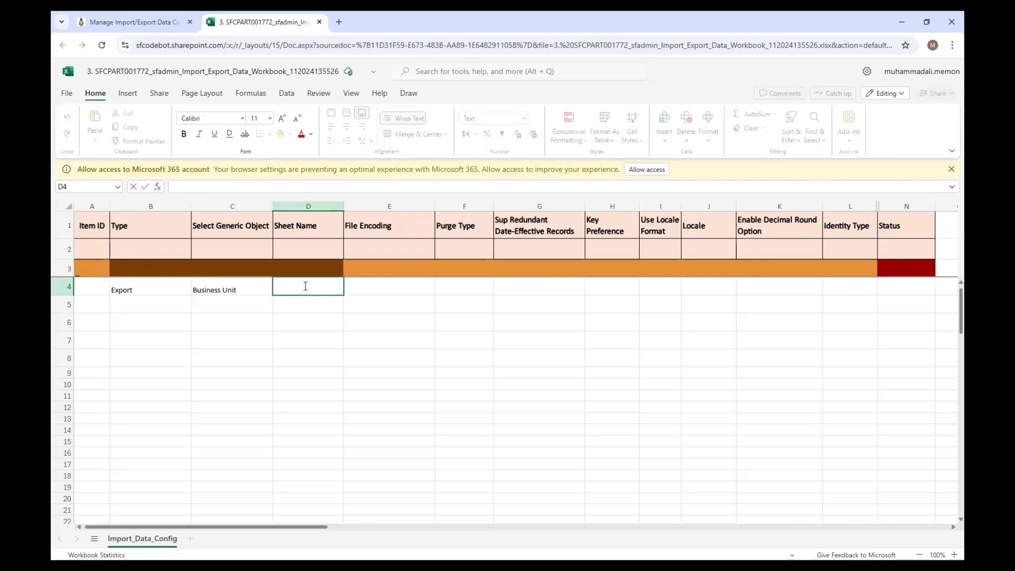
{"action": "type", "text": "Bunit"}
- Set the status of the export row to Pending and close the workbook
{"action": "key", "text": "Tab"}
{"action": "key", "text": "Tab"}
{"action": "key", "text": "Tab"}
{"action": "key", "text": "Tab"}
{"action": "key", "text": "Tab"}
{"action": "key", "text": "Tab"}
{"action": "key", "text": "Tab"}
{"action": "key", "text": "Tab"}
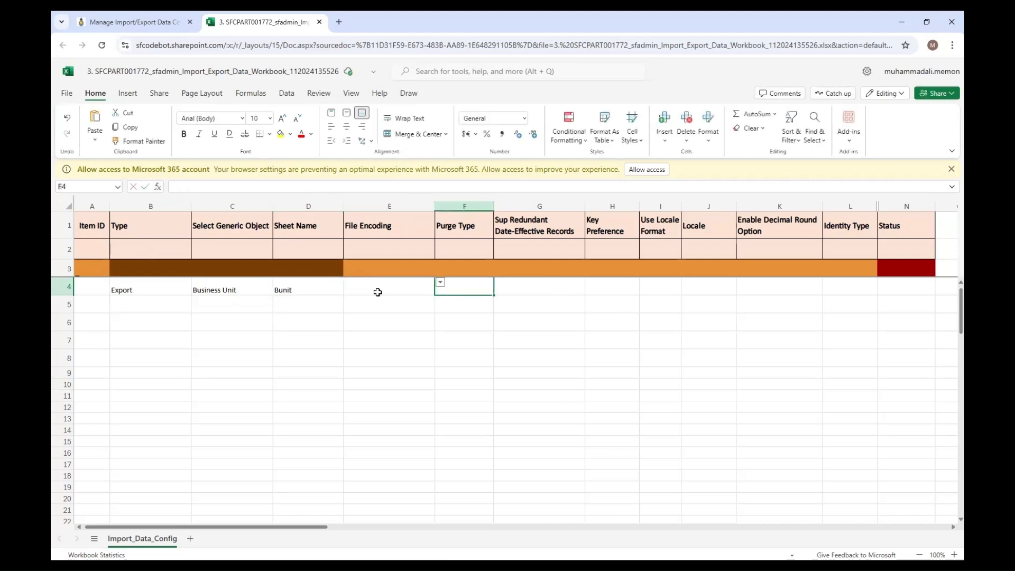
{"action": "key", "text": "Tab"}
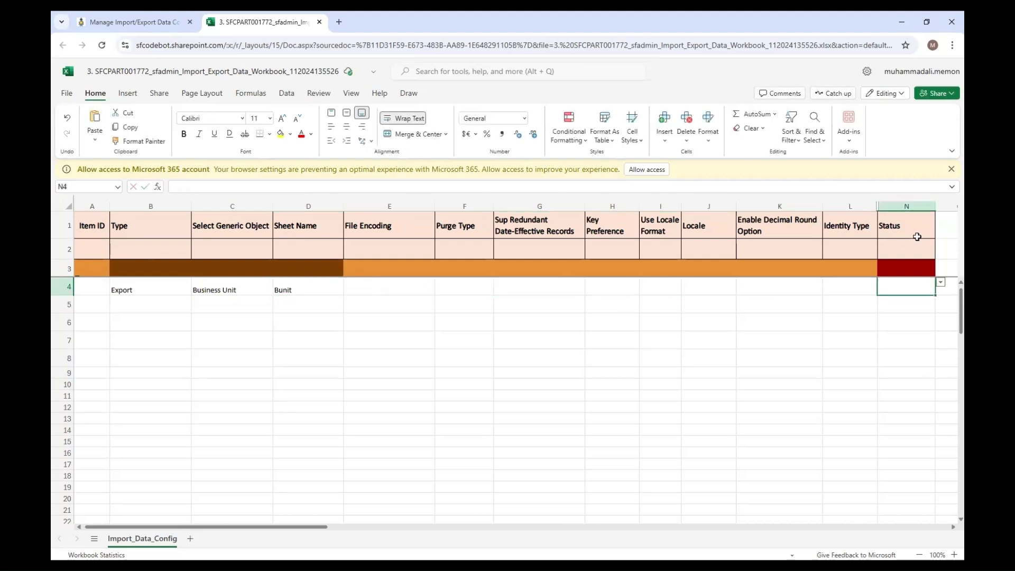
{"action": "left_click", "coordinate": [941, 283]}
{"action": "left_click", "coordinate": [906, 304]}
{"action": "left_click", "coordinate": [319, 22]}
- Process the Business Unit iteration's workbook with Import Data enabled and the execution note "Bunit tab prepare"
{"action": "left_click", "coordinate": [799, 211]}
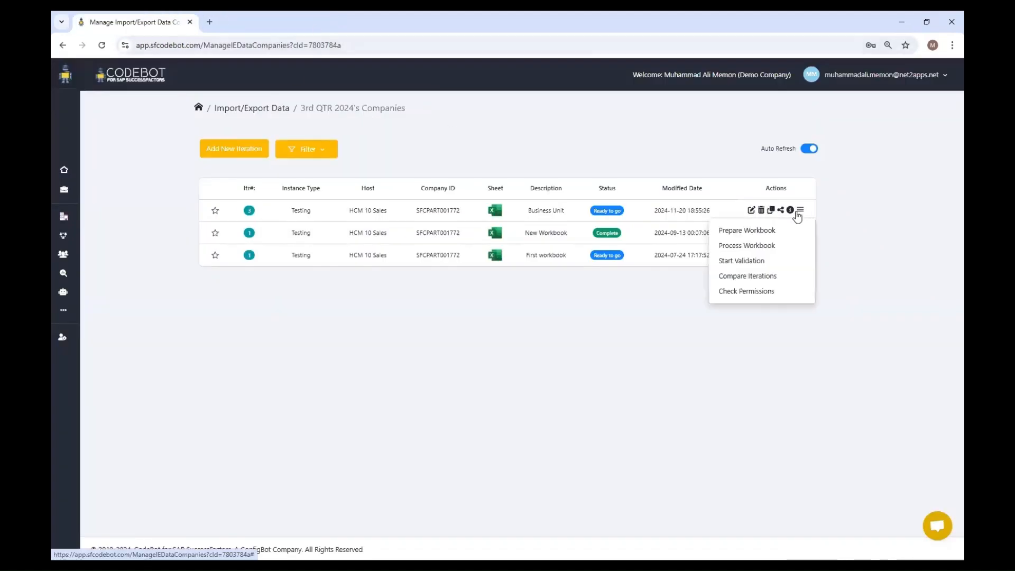
{"action": "left_click", "coordinate": [777, 246]}
{"action": "left_click", "coordinate": [609, 149]}
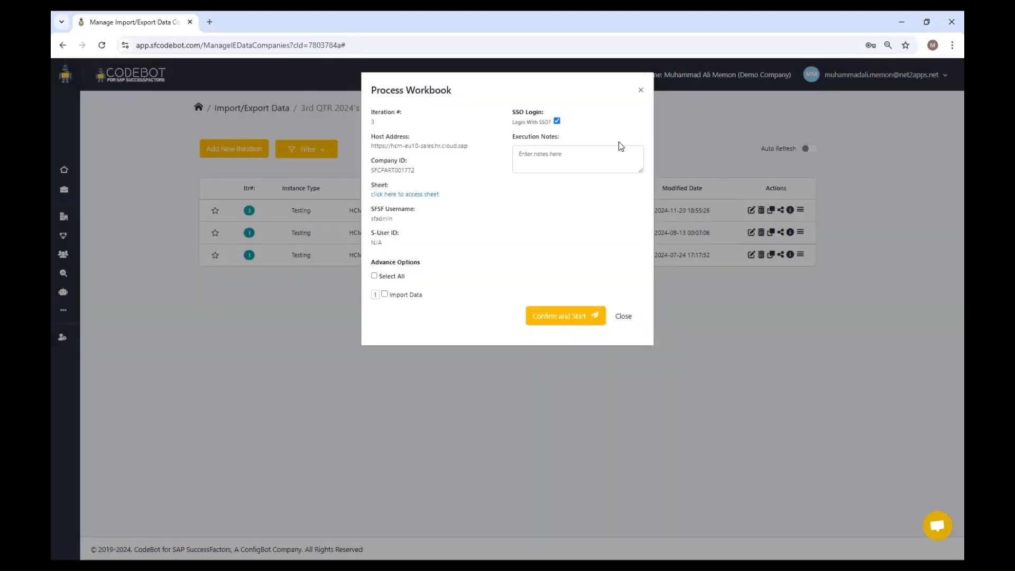
{"action": "left_click", "coordinate": [566, 168]}
{"action": "type", "text": "Bunit tab prepare"}
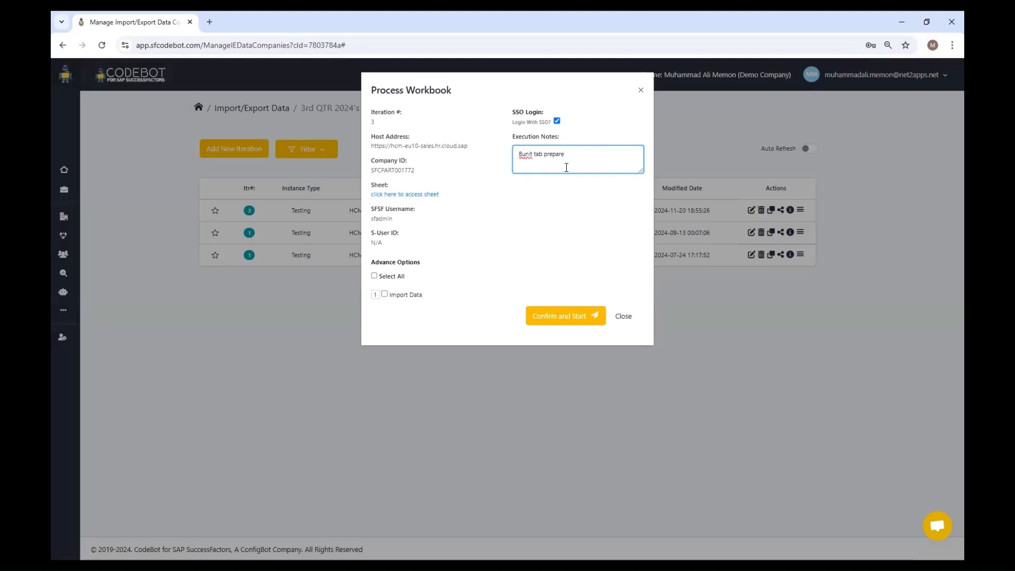
{"action": "left_click", "coordinate": [391, 291]}
{"action": "left_click", "coordinate": [556, 318]}
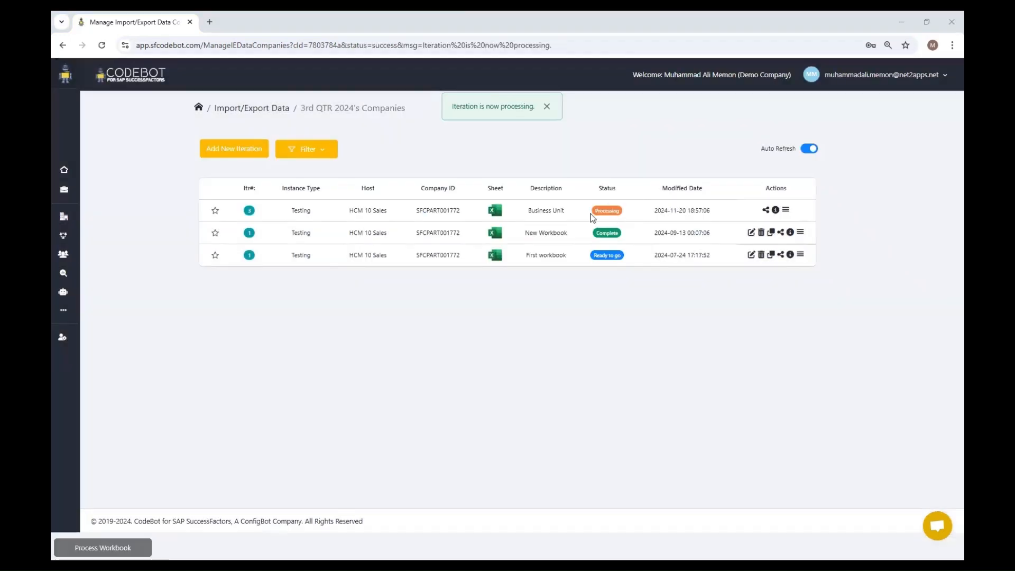
- Examine the Business Unit iteration's tracking details and its captured Scheduled Job Manager screenshot
{"action": "left_click", "coordinate": [776, 211]}
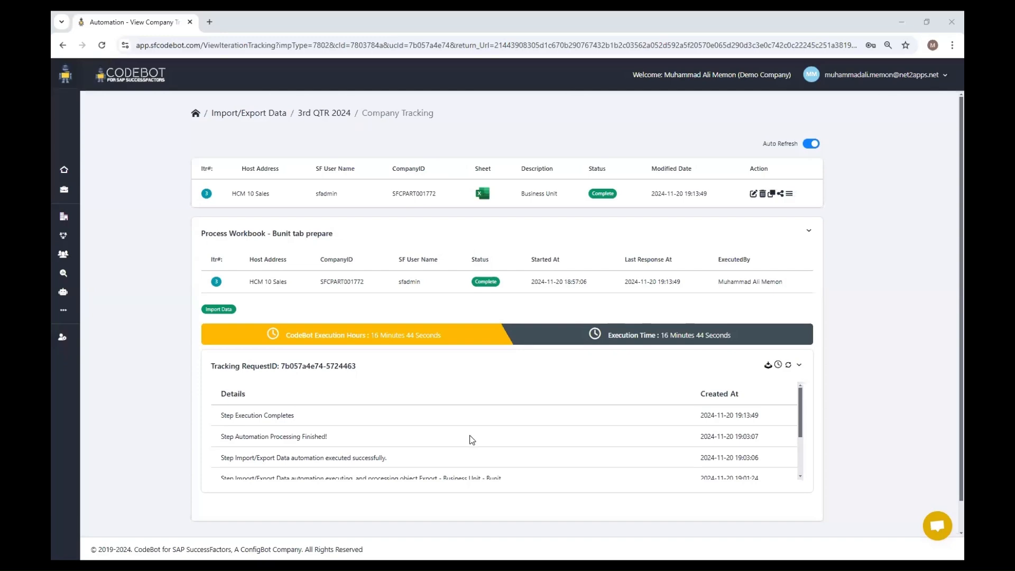
{"action": "scroll", "coordinate": [474, 423], "scroll_direction": "down", "scroll_amount": 1}
{"action": "scroll", "coordinate": [475, 423], "scroll_direction": "down", "scroll_amount": 1}
{"action": "left_click", "coordinate": [310, 429]}
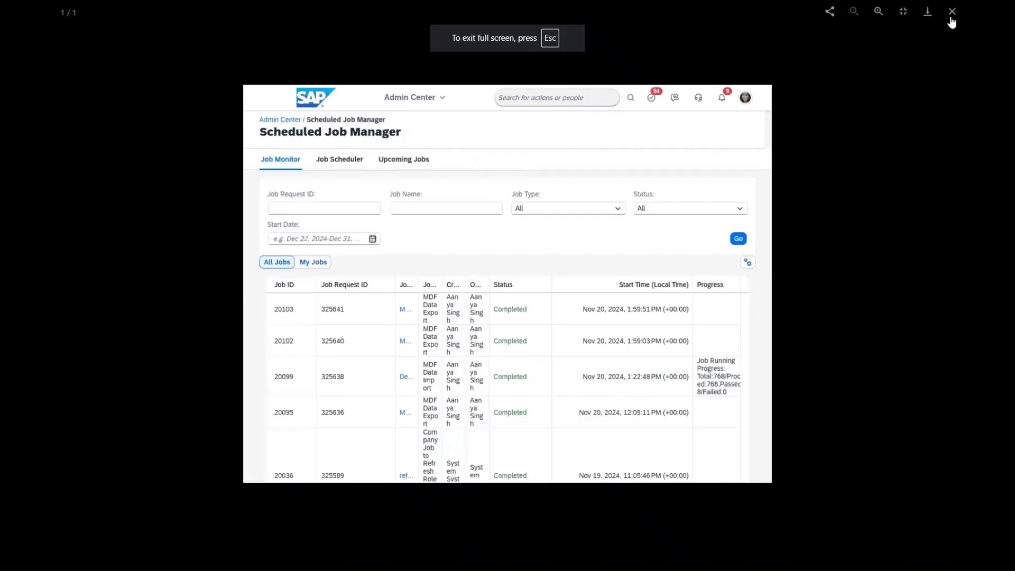
{"action": "left_click", "coordinate": [951, 18]}
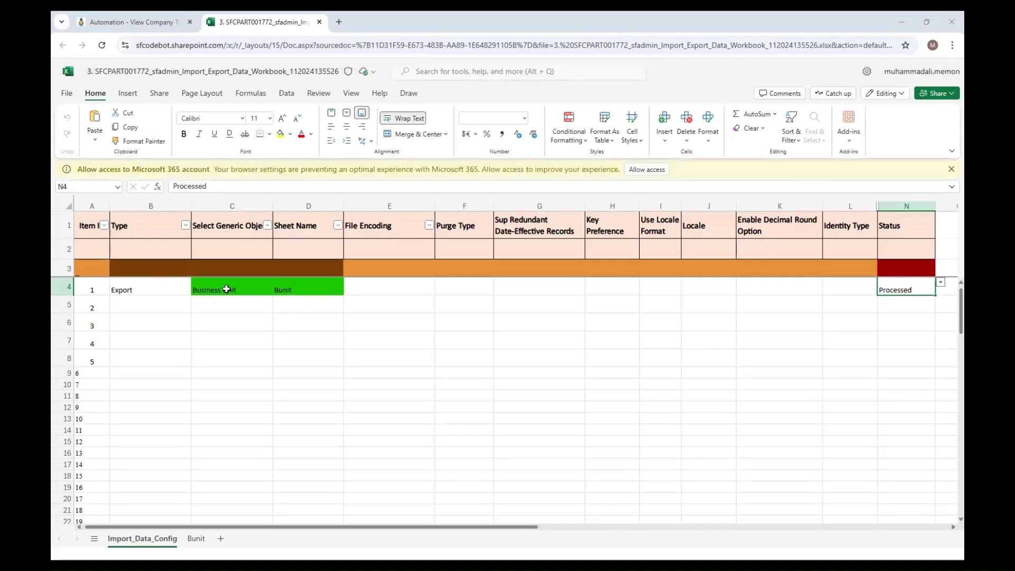
- Review the exported business unit records in the workbook's Bunit sheet and return to the Import_Data_Config sheet
{"action": "left_click", "coordinate": [196, 538]}
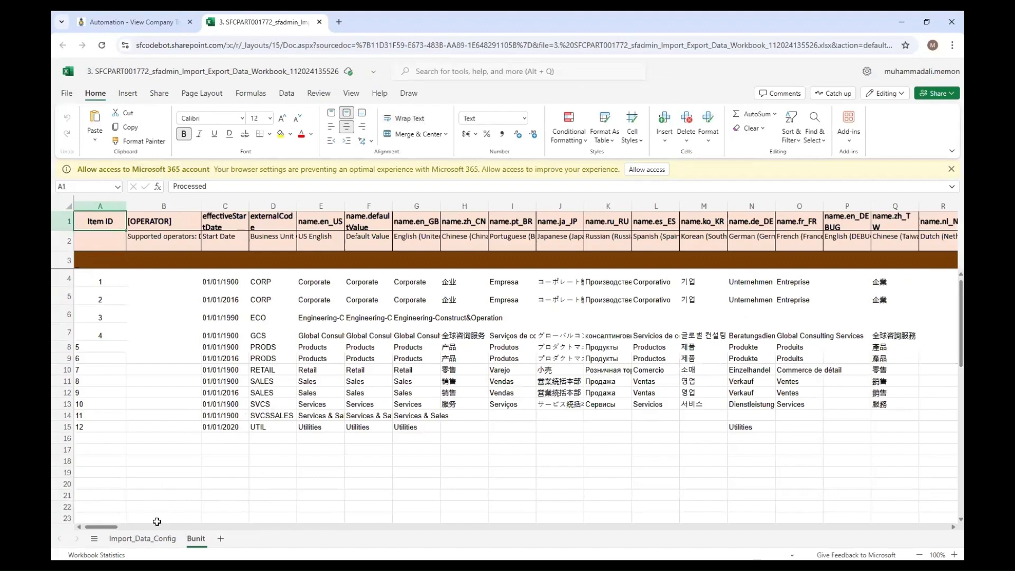
{"action": "left_click_drag", "start_coordinate": [107, 527], "coordinate": [52, 523]}
{"action": "left_click", "coordinate": [121, 544]}
- Set item 2 in row 5 to type Import with Business Unit as the generic object
{"action": "left_click", "coordinate": [187, 306]}
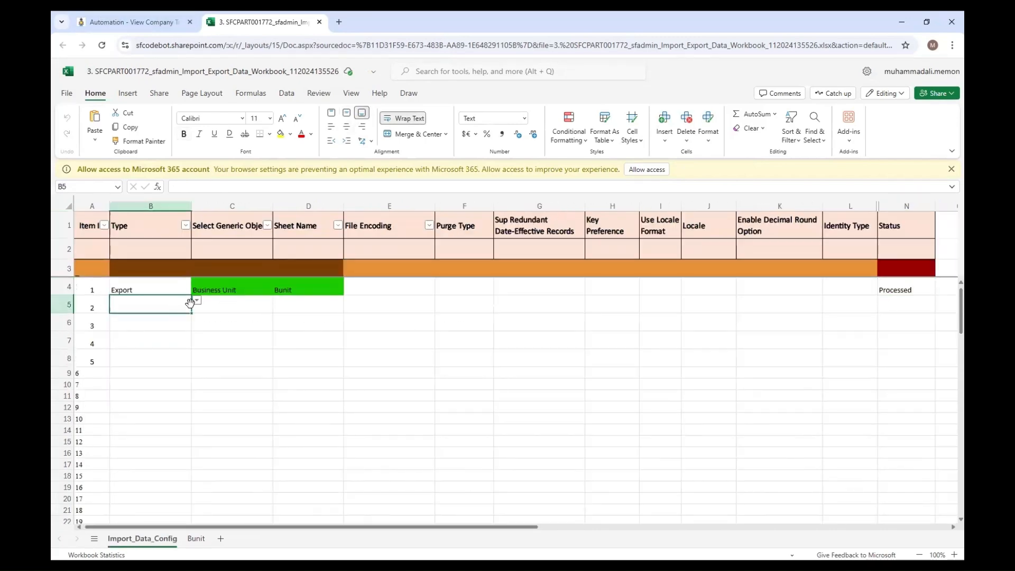
{"action": "left_click", "coordinate": [196, 300]}
{"action": "left_click", "coordinate": [174, 329]}
{"action": "left_click", "coordinate": [214, 307]}
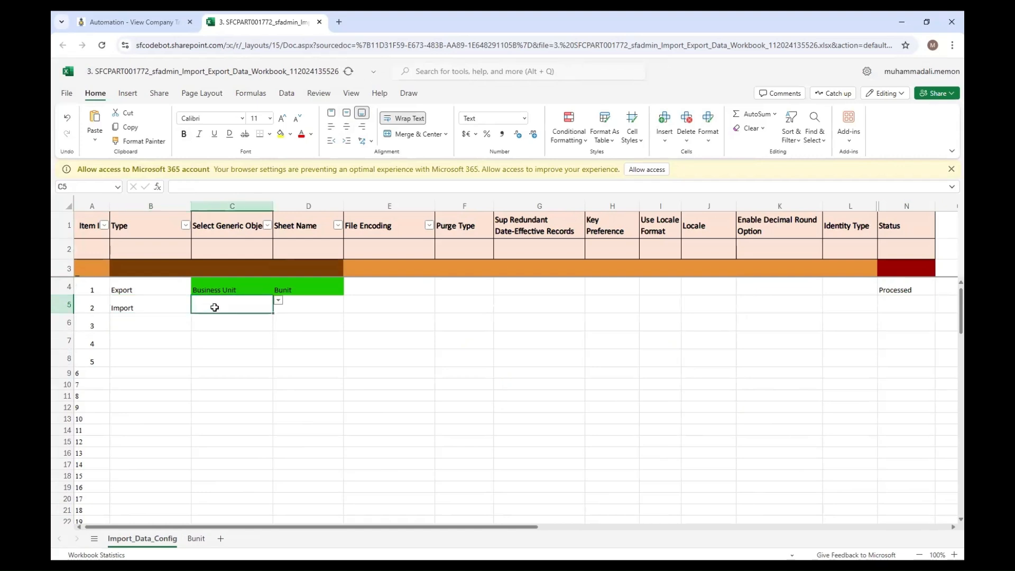
{"action": "type", "text": "busin"}
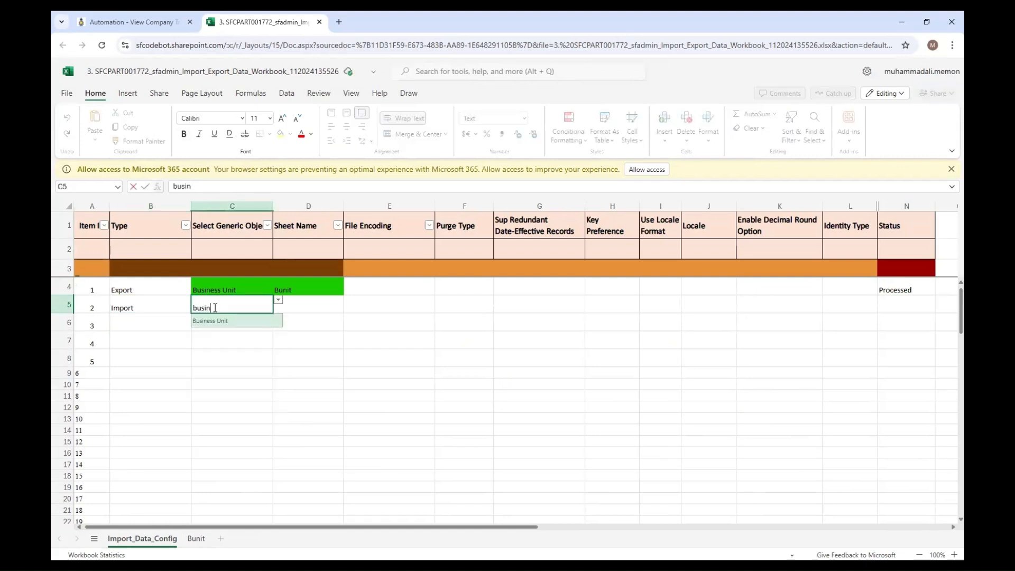
{"action": "left_click", "coordinate": [212, 320]}
- Enter impUnit as the sheet name of the import row and set its status to Pending
{"action": "double_click", "coordinate": [308, 307]}
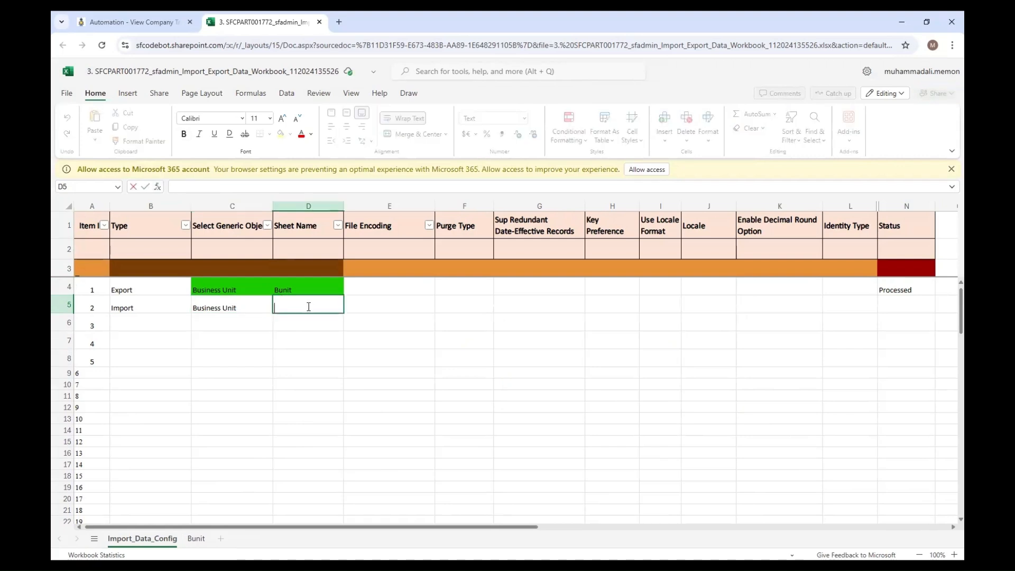
{"action": "type", "text": "impUnit"}
{"action": "left_click", "coordinate": [370, 307]}
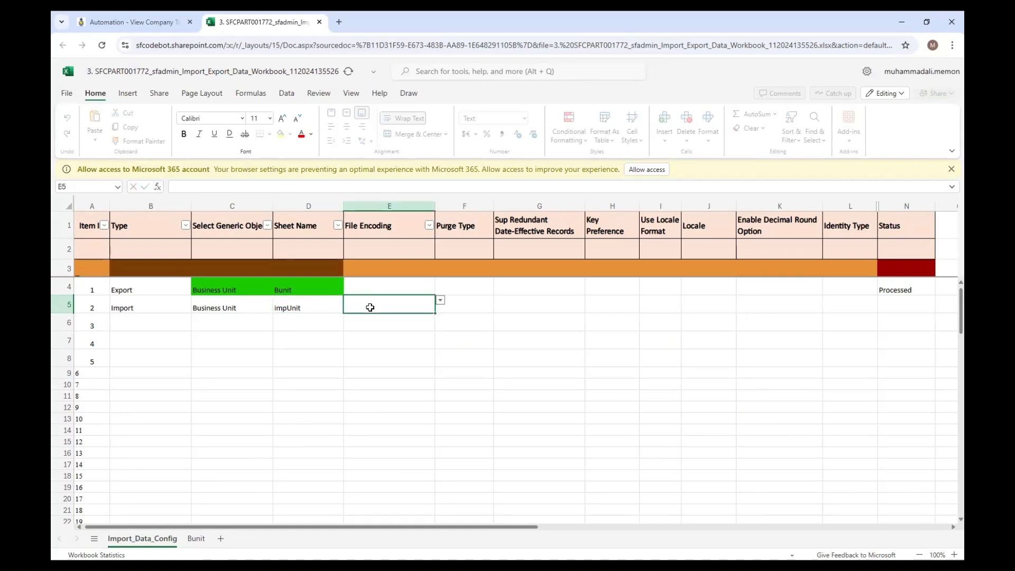
{"action": "key", "text": "Right"}
{"action": "key", "text": "Right"}
{"action": "key", "text": "Right"}
{"action": "key", "text": "Right"}
{"action": "key", "text": "Right"}
{"action": "key", "text": "Right"}
{"action": "key", "text": "Right"}
{"action": "key", "text": "Right"}
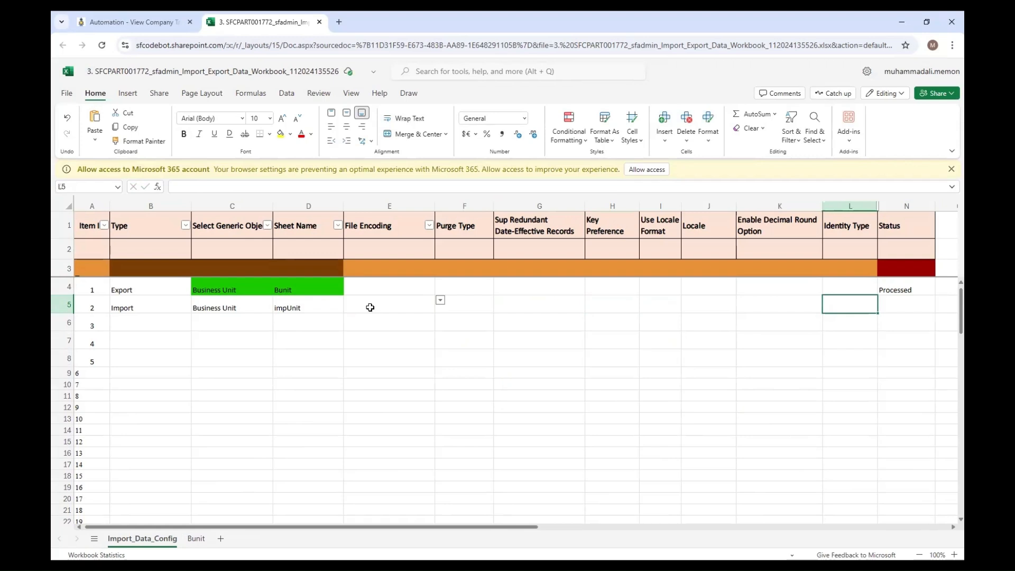
{"action": "left_click", "coordinate": [941, 301]}
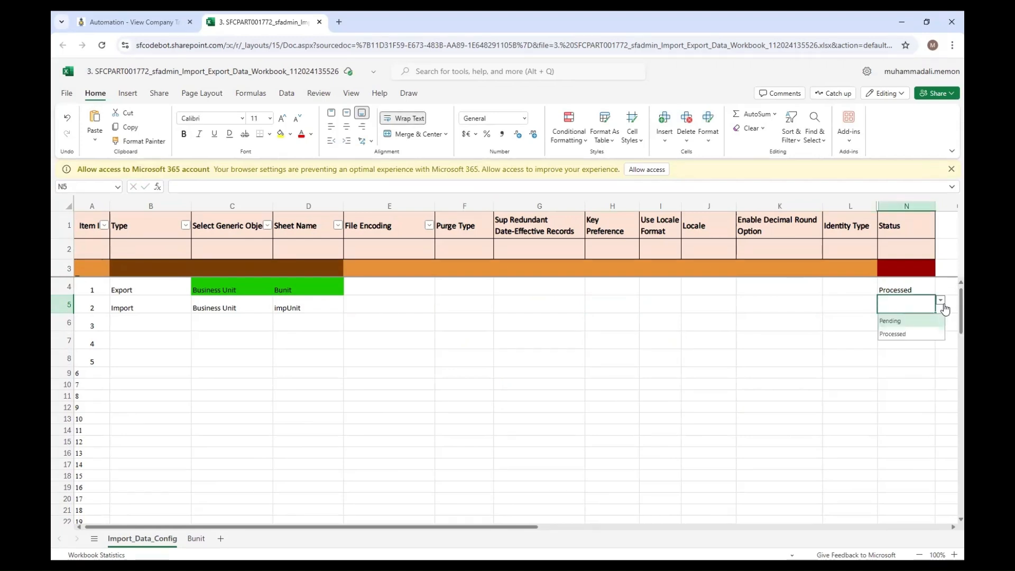
{"action": "left_click", "coordinate": [921, 321]}
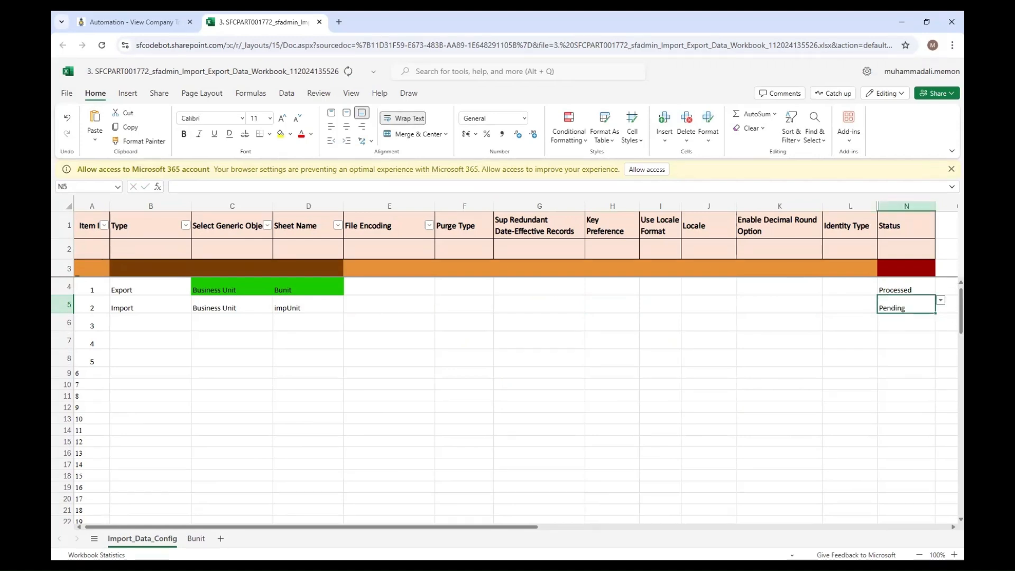
- Close the workbook and mark the Business Unit iteration as Ready to go in CodeBot
{"action": "left_click", "coordinate": [320, 23]}
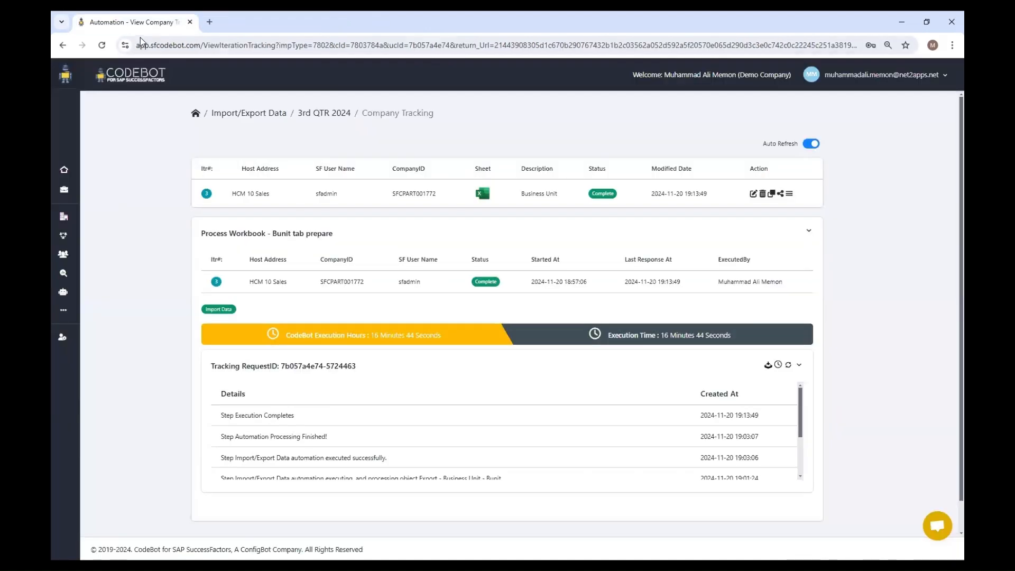
{"action": "left_click", "coordinate": [787, 194]}
{"action": "left_click", "coordinate": [747, 212]}
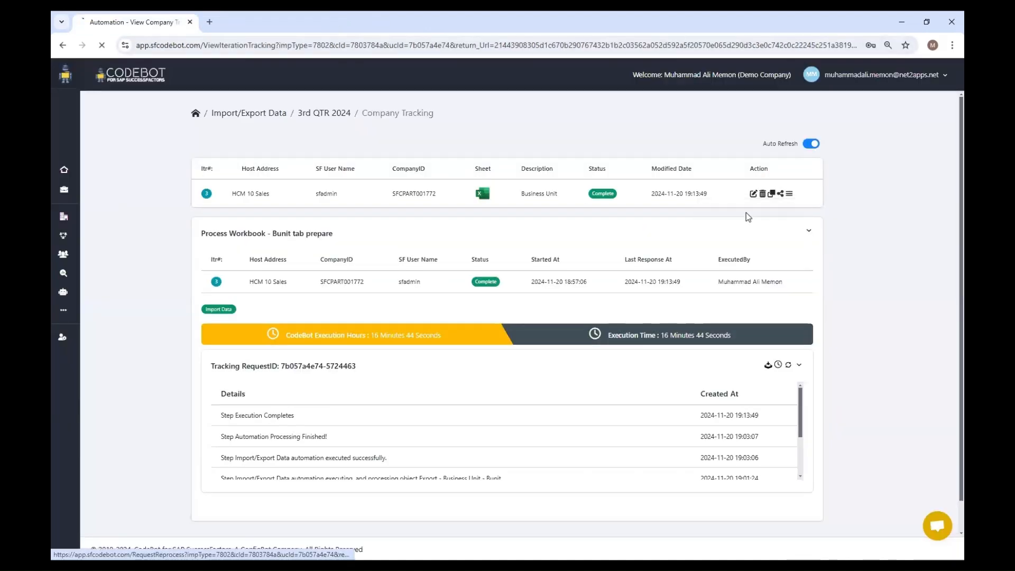
- Start Prepare Workbook for the Business Unit iteration with SSO login, the execution note "Prepare import sheet" and all advance options selected
{"action": "left_click", "coordinate": [790, 196]}
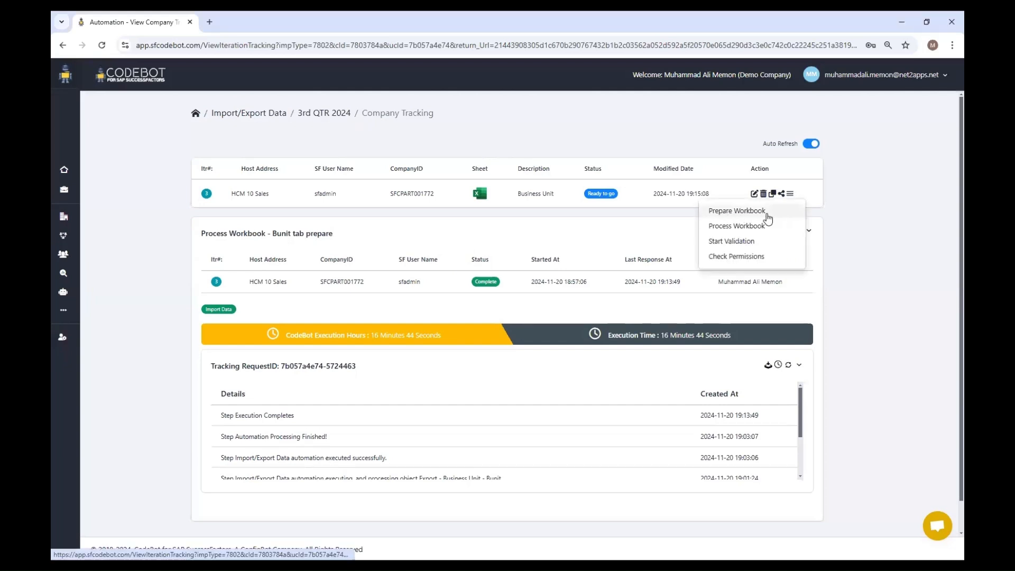
{"action": "left_click", "coordinate": [766, 214]}
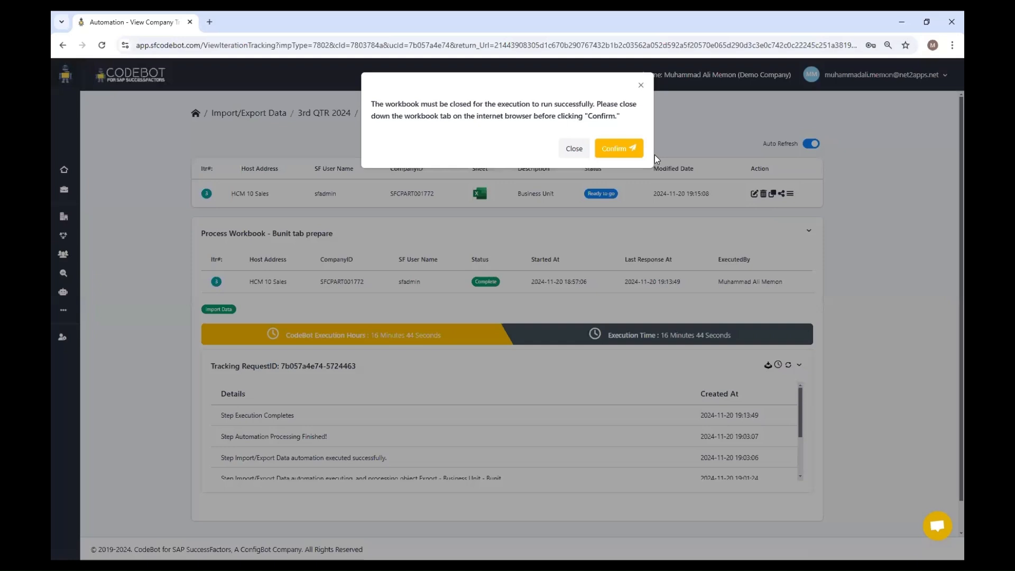
{"action": "left_click", "coordinate": [620, 149]}
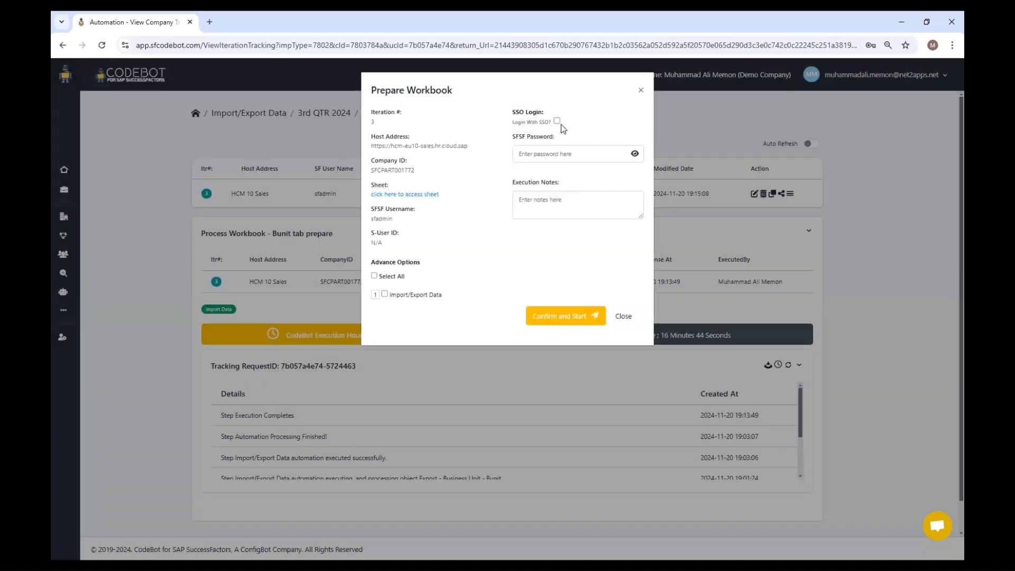
{"action": "left_click", "coordinate": [557, 121]}
{"action": "left_click", "coordinate": [572, 153]}
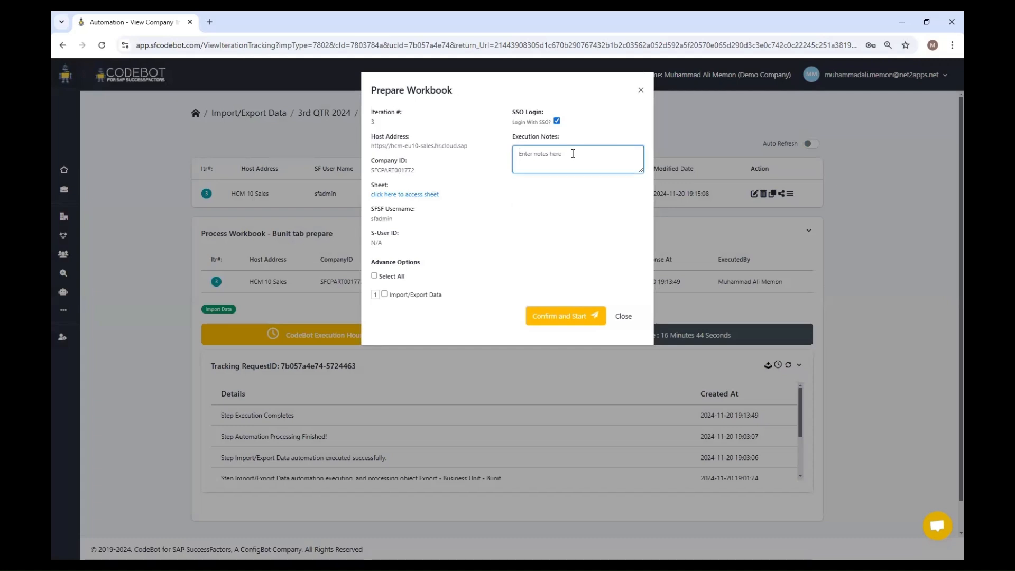
{"action": "type", "text": "Prepare import sheet"}
{"action": "left_click", "coordinate": [394, 280]}
{"action": "left_click", "coordinate": [562, 316]}
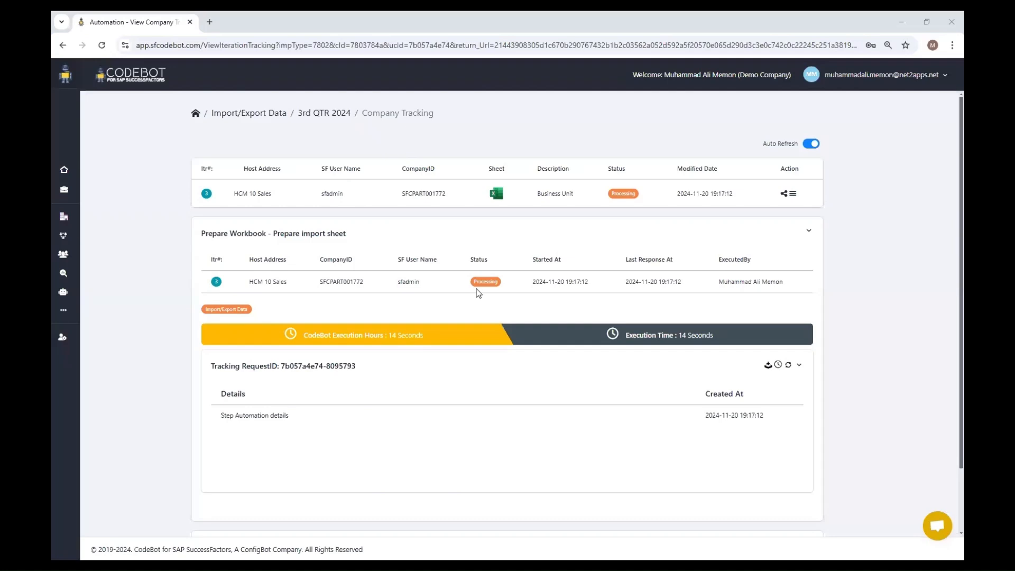
- Refresh the preparation tracking, reopen the iteration's workbook and check the impUnit sheet against the import row in Import_Data_Config
{"action": "left_click", "coordinate": [788, 366]}
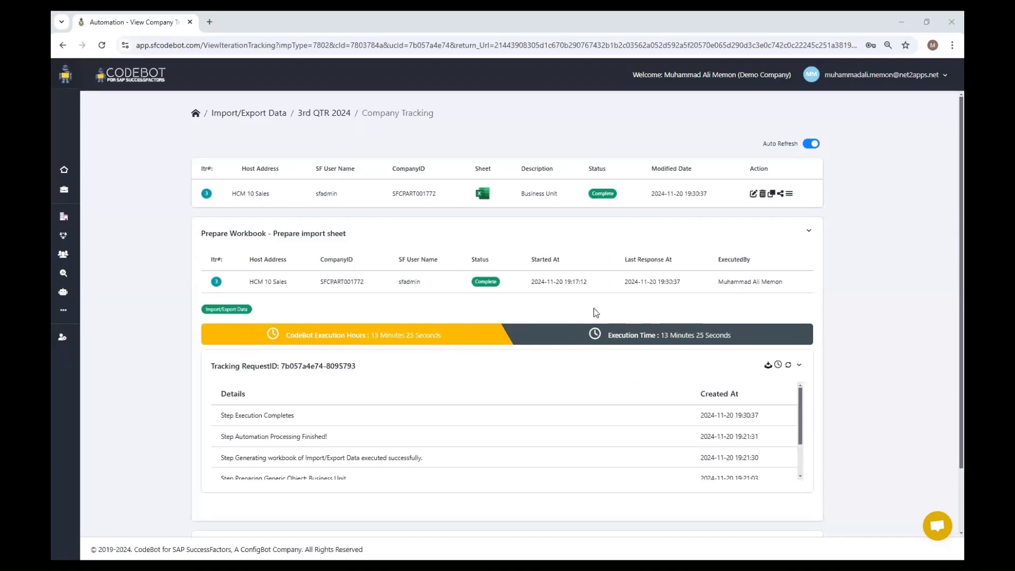
{"action": "left_click", "coordinate": [483, 199]}
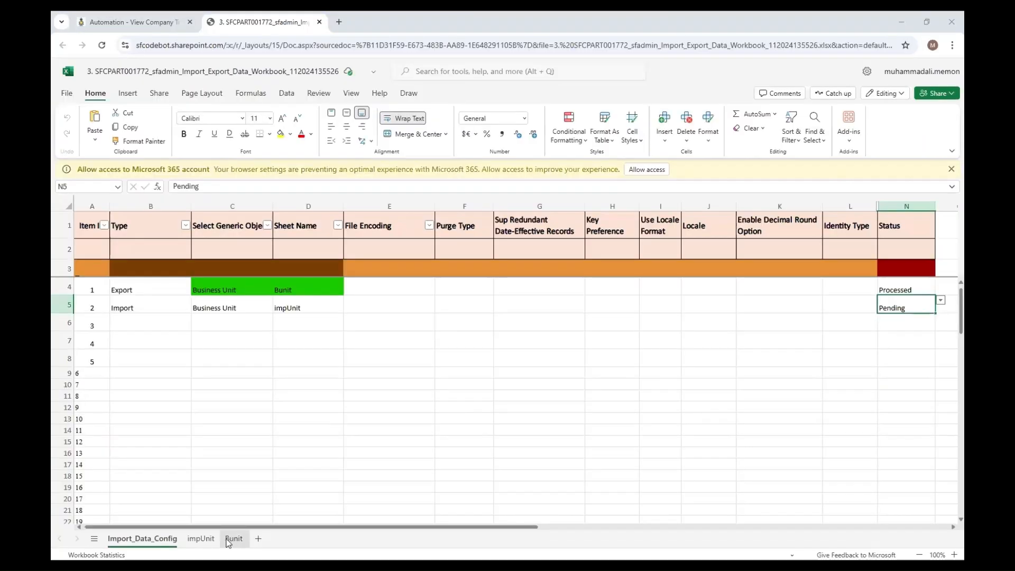
{"action": "left_click", "coordinate": [202, 540]}
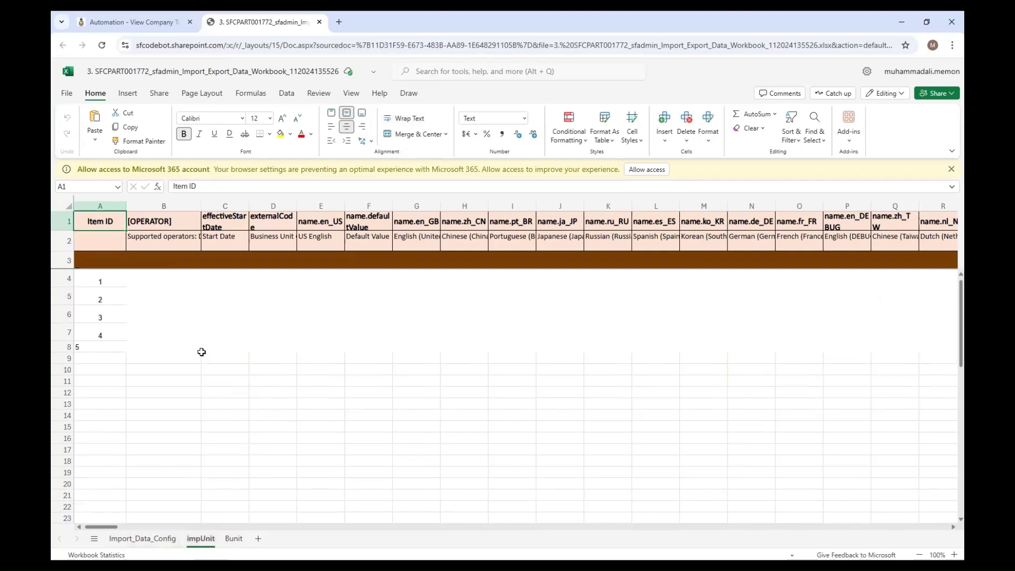
{"action": "left_click", "coordinate": [148, 540]}
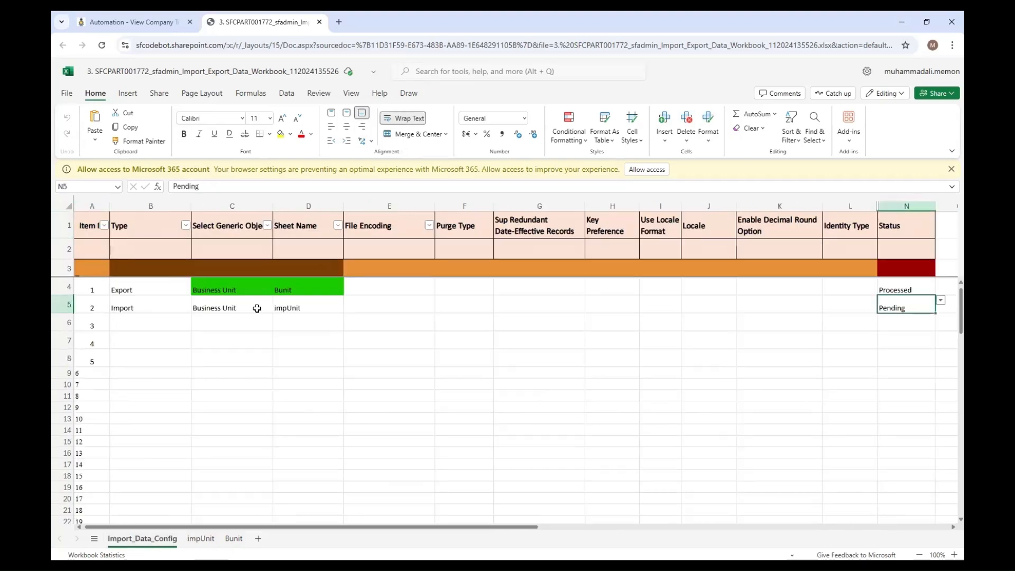
{"action": "left_click", "coordinate": [201, 537]}
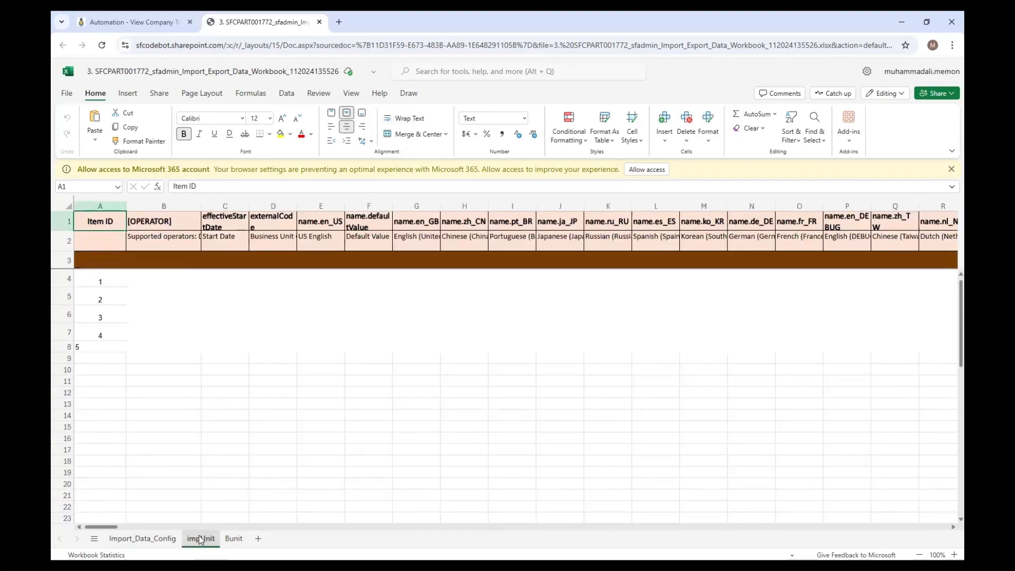
- Copy the first business unit record, cells C4 to AO4, from the Bunit sheet
{"action": "left_click", "coordinate": [234, 538]}
{"action": "left_click", "coordinate": [227, 276]}
{"action": "key", "text": "shift+Right"}
{"action": "key", "text": "shift+Right"}
{"action": "key", "text": "shift+Right"}
{"action": "key", "text": "shift+Right"}
{"action": "key", "text": "shift+Right"}
{"action": "key", "text": "shift+Right"}
{"action": "key", "text": "shift+Right"}
{"action": "key", "text": "shift+Right"}
{"action": "key", "text": "shift+Right"}
{"action": "key", "text": "shift+Right"}
{"action": "key", "text": "shift+Right"}
{"action": "key", "text": "shift+Right"}
{"action": "key", "text": "shift+Right"}
{"action": "key", "text": "shift+Right"}
{"action": "key", "text": "shift+Right"}
{"action": "key", "text": "shift+Right"}
{"action": "key", "text": "shift+Right"}
{"action": "key", "text": "shift+Right"}
{"action": "key", "text": "shift+Right"}
{"action": "key", "text": "shift+Right"}
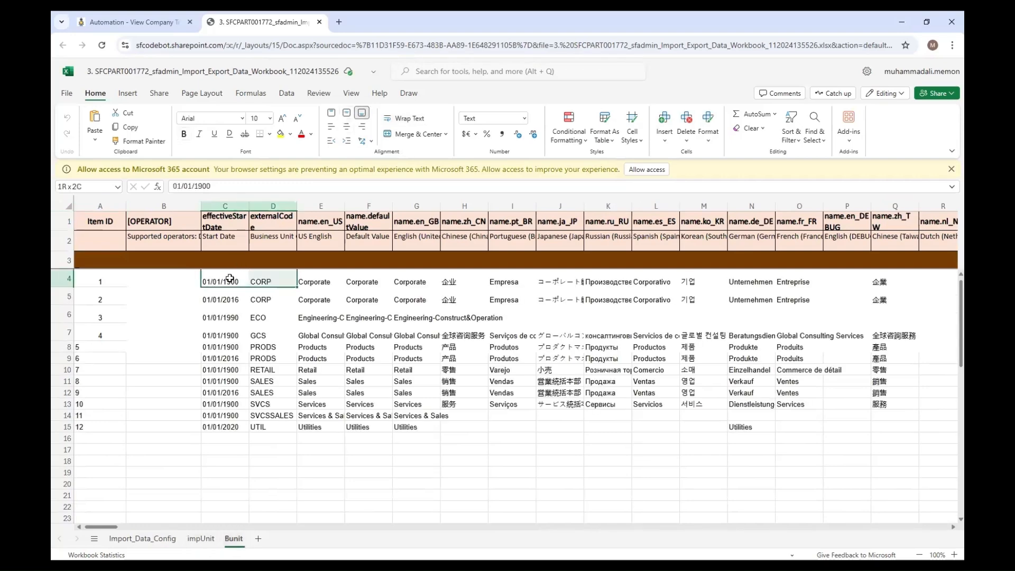
{"action": "key", "text": "shift+Right"}
{"action": "key", "text": "shift+Right"}
{"action": "key", "text": "shift+Right"}
{"action": "key", "text": "shift+Right"}
{"action": "key", "text": "shift+Right"}
{"action": "key", "text": "shift+Right"}
{"action": "key", "text": "shift+Right"}
{"action": "key", "text": "shift+Right"}
{"action": "key", "text": "shift+Right"}
{"action": "key", "text": "shift+Right"}
{"action": "key", "text": "shift+Right"}
{"action": "key", "text": "shift+Right"}
{"action": "key", "text": "shift+Right"}
{"action": "key", "text": "shift+Right"}
{"action": "key", "text": "shift+Right"}
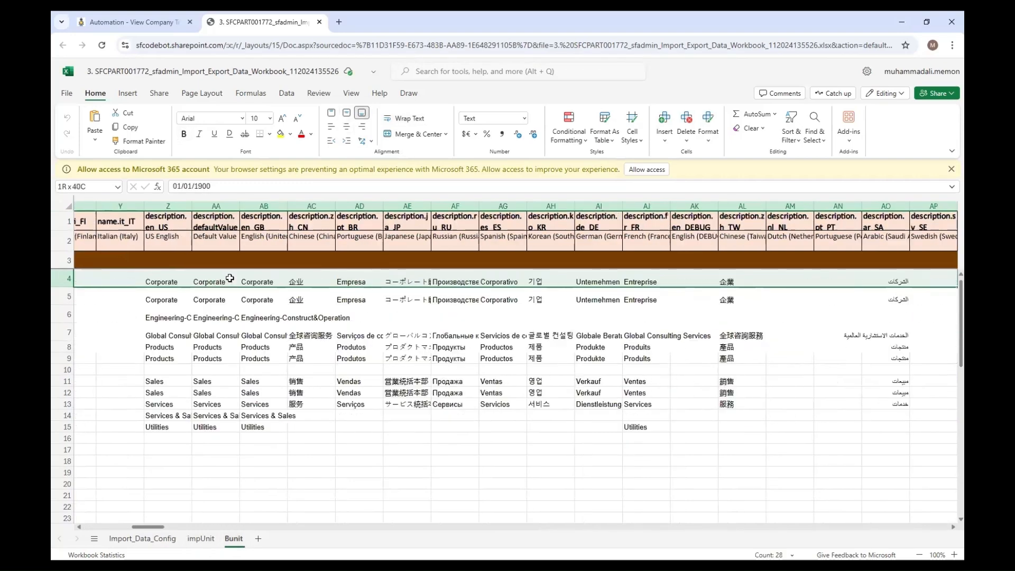
{"action": "key", "text": "shift+Left"}
{"action": "key", "text": "shift+Left"}
{"action": "key", "text": "ctrl+c"}
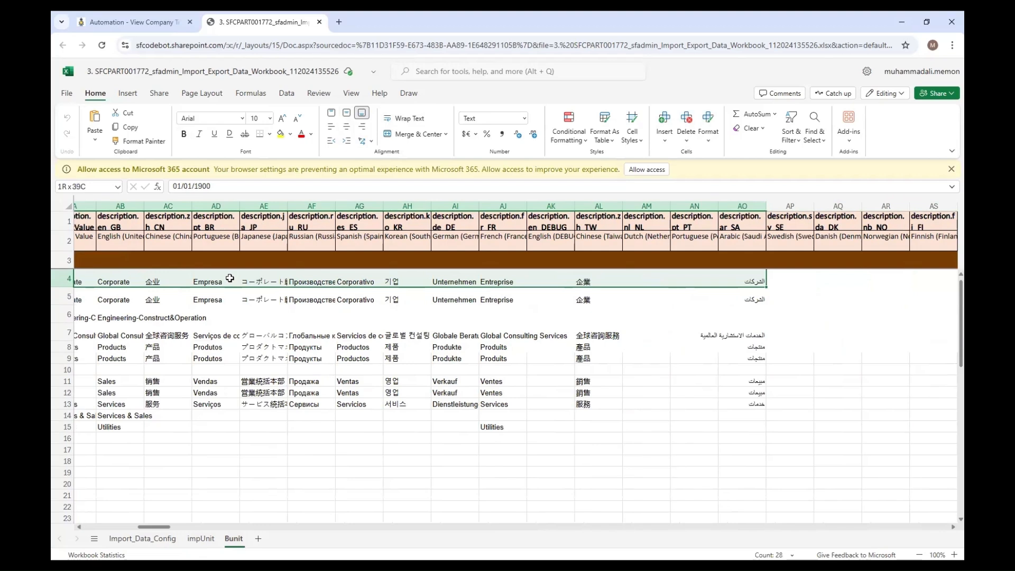
- Paste the copied record into the impUnit sheet starting at cell C4 and close the workbook
{"action": "left_click", "coordinate": [201, 539]}
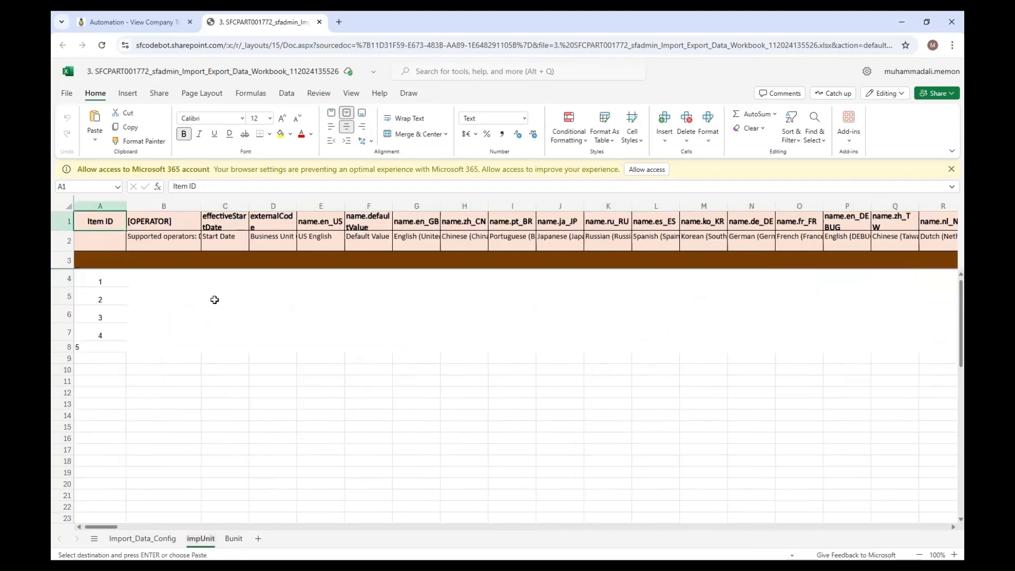
{"action": "left_click", "coordinate": [224, 274]}
{"action": "key", "text": "ctrl+v"}
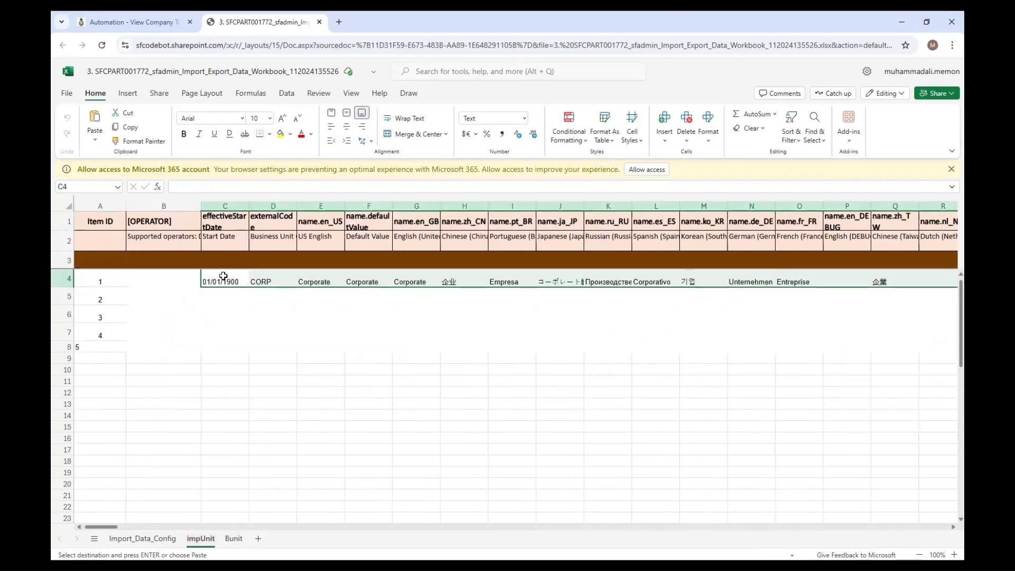
{"action": "left_click", "coordinate": [256, 402]}
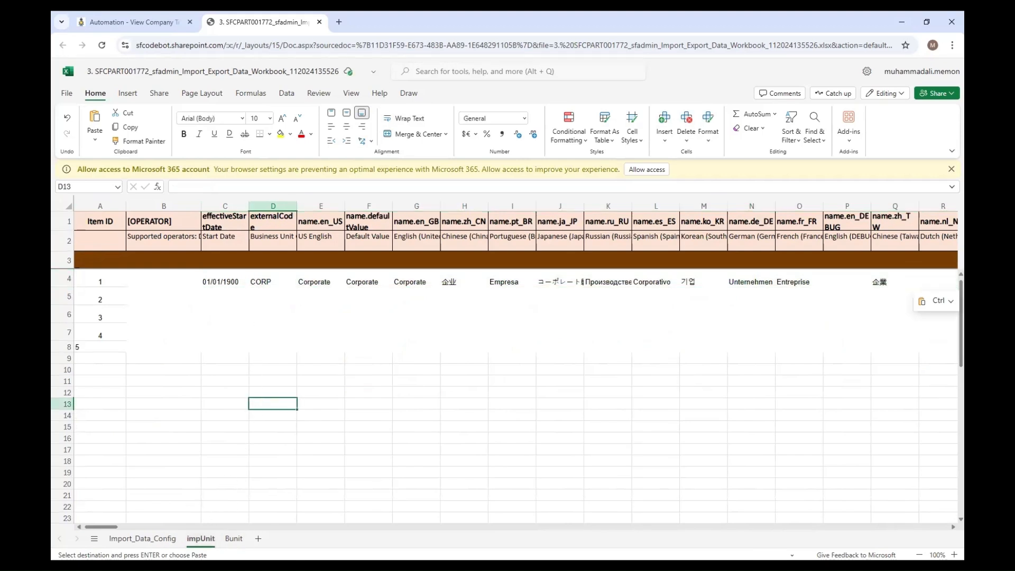
{"action": "left_click", "coordinate": [142, 539]}
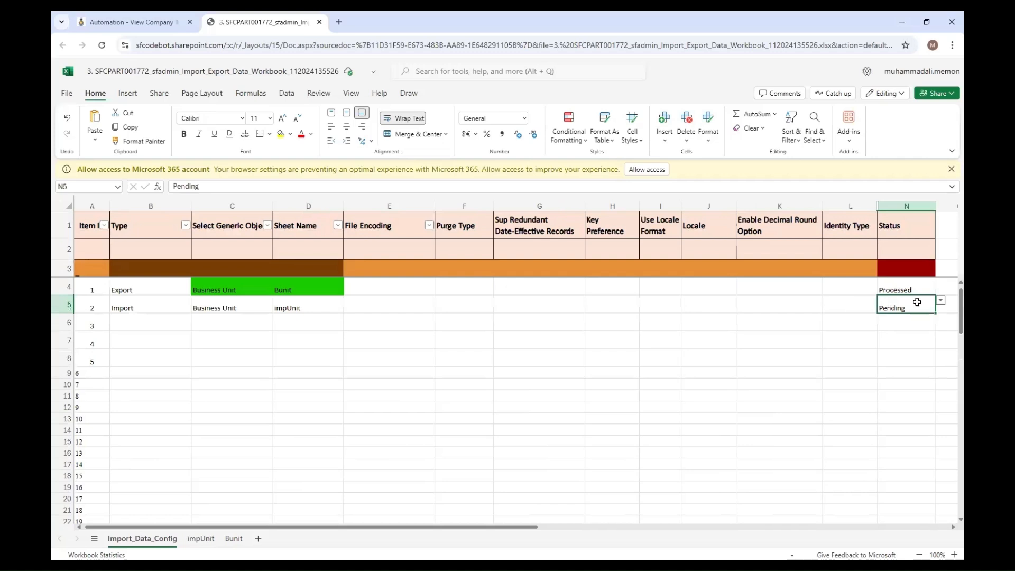
{"action": "left_click", "coordinate": [319, 22]}
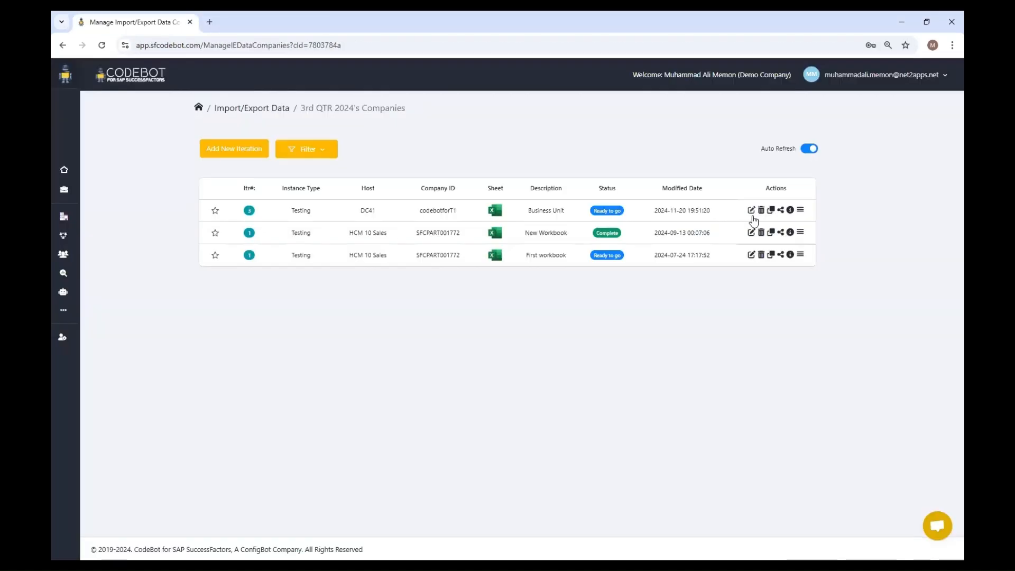
{"action": "left_click", "coordinate": [751, 211]}
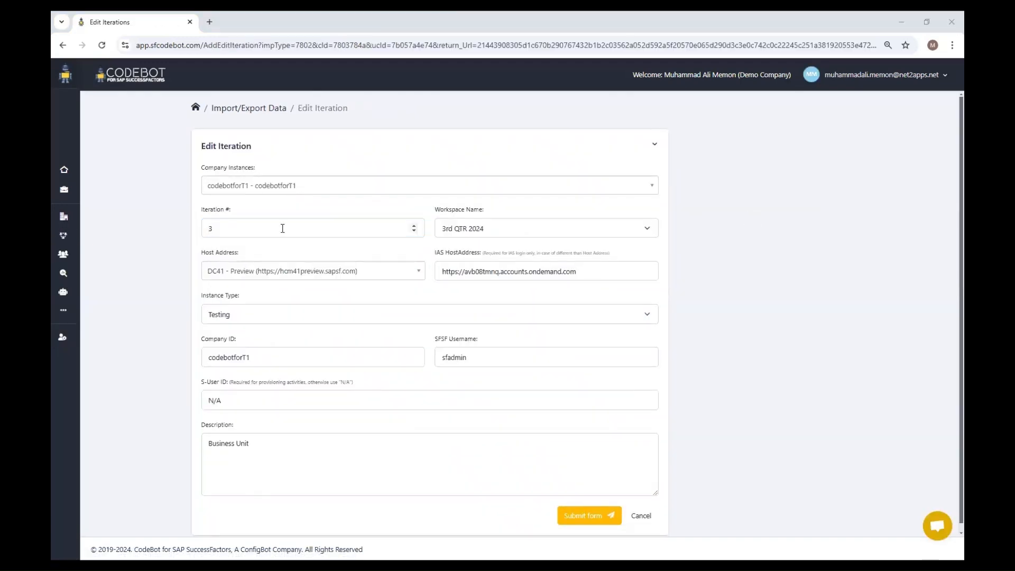
{"action": "left_click", "coordinate": [297, 270]}
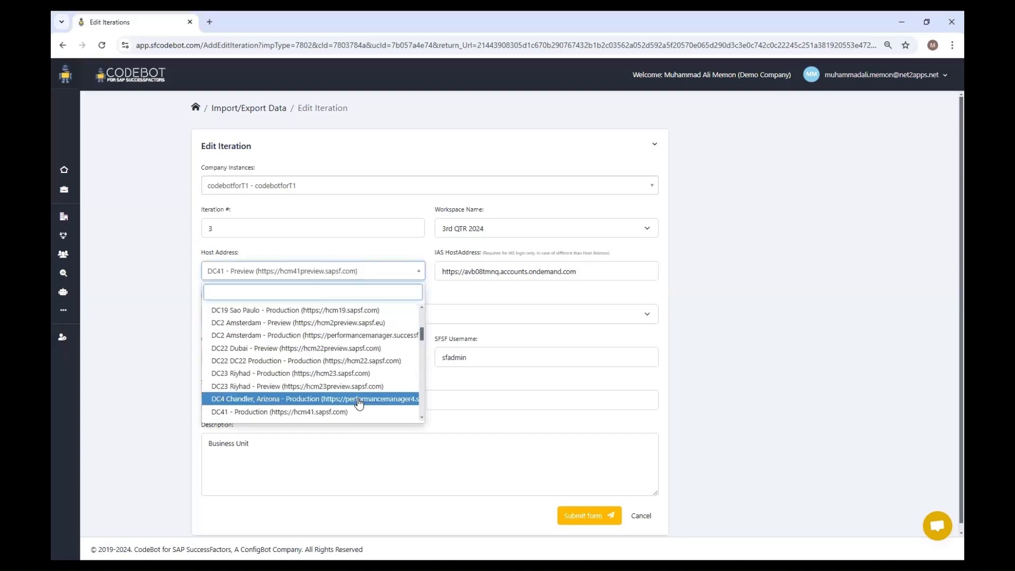
{"action": "left_click", "coordinate": [342, 413]}
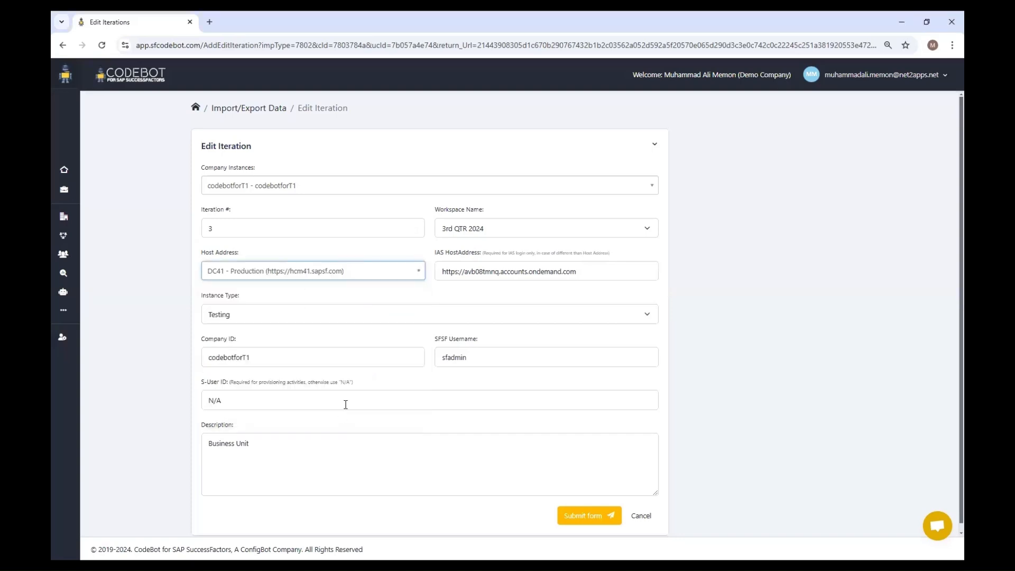
{"action": "triple_click", "coordinate": [564, 270]}
{"action": "key", "text": "BackSpace"}
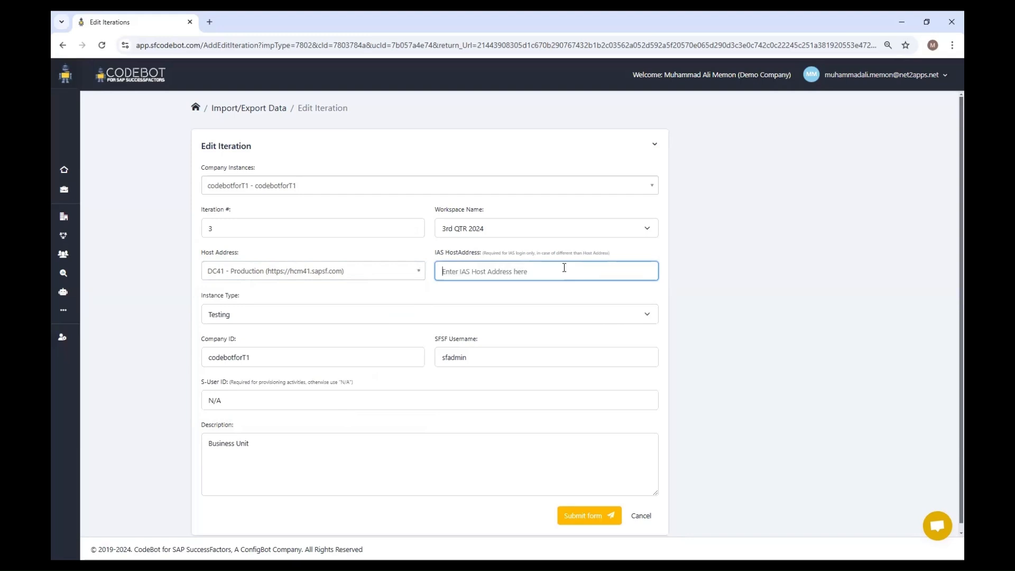
{"action": "left_click", "coordinate": [316, 294]}
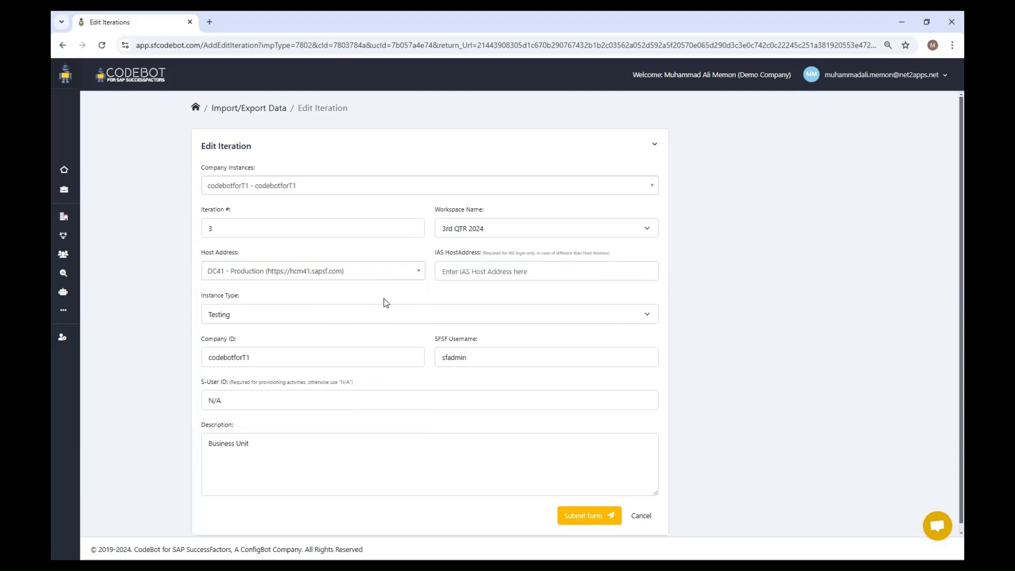
- Set the iteration's company ID to codebotforD and submit the form
{"action": "triple_click", "coordinate": [292, 354]}
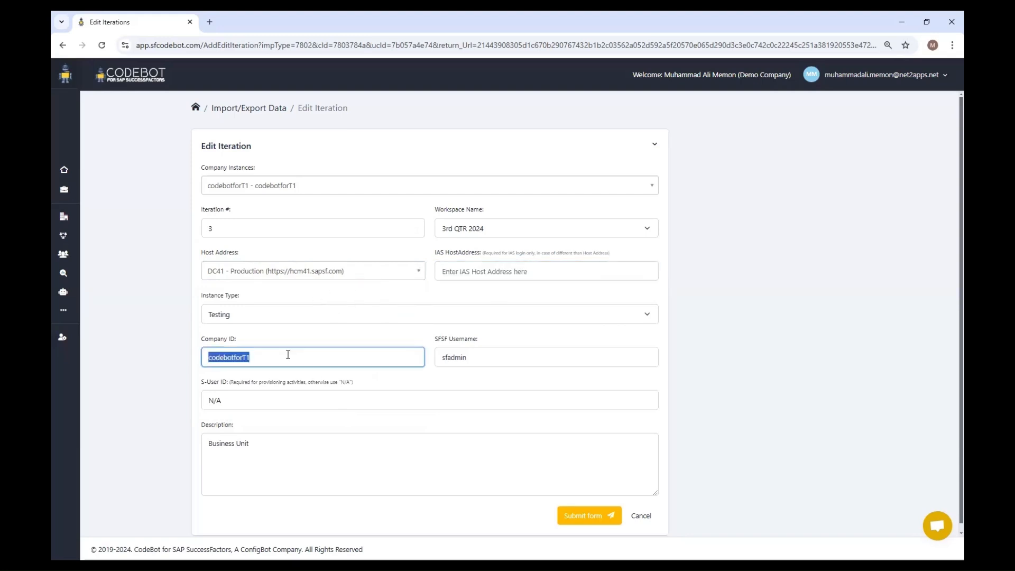
{"action": "left_click", "coordinate": [291, 355]}
{"action": "key", "text": "BackSpace"}
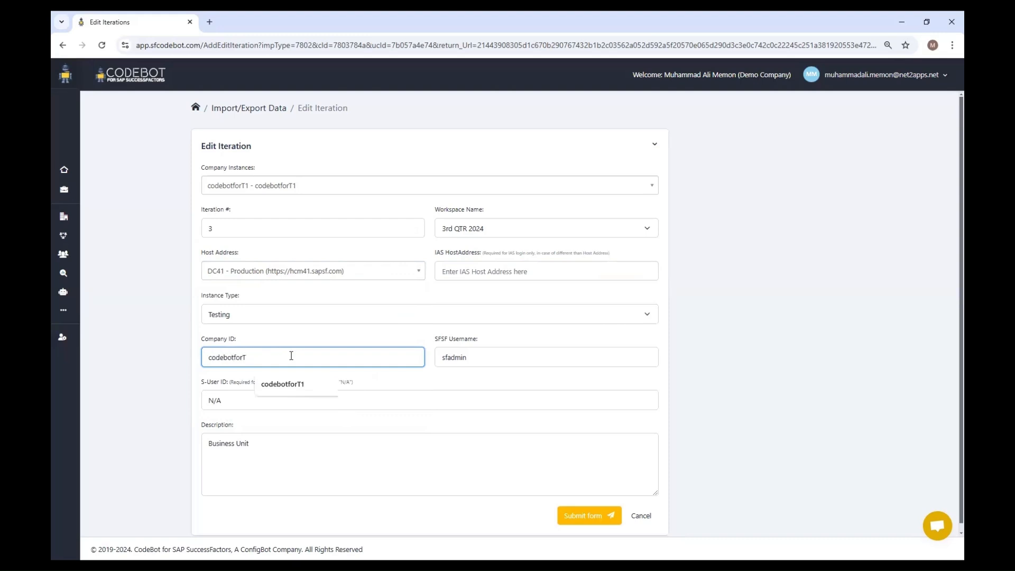
{"action": "key", "text": "BackSpace"}
{"action": "type", "text": "D"}
{"action": "left_click", "coordinate": [301, 385]}
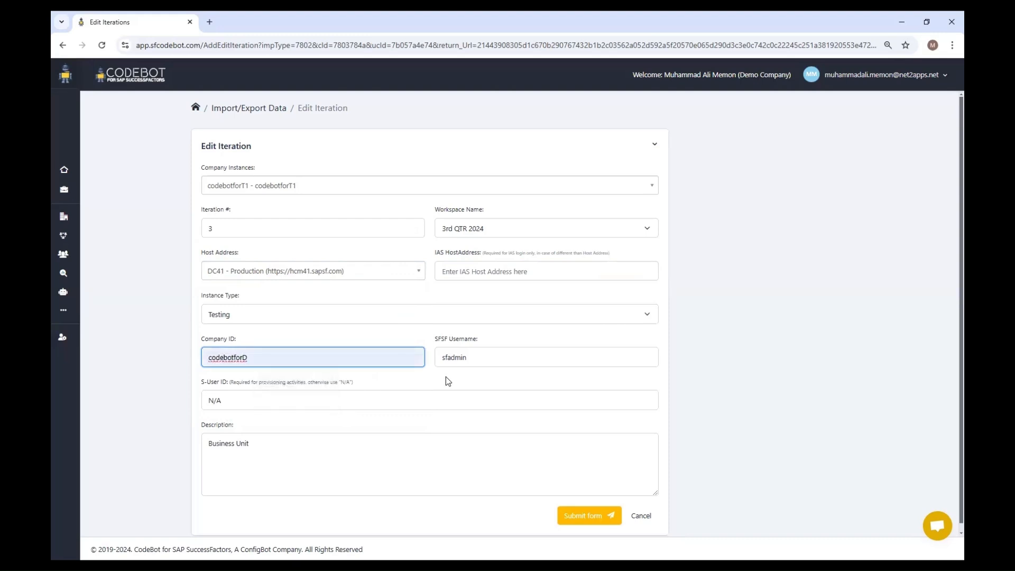
{"action": "left_click", "coordinate": [584, 518]}
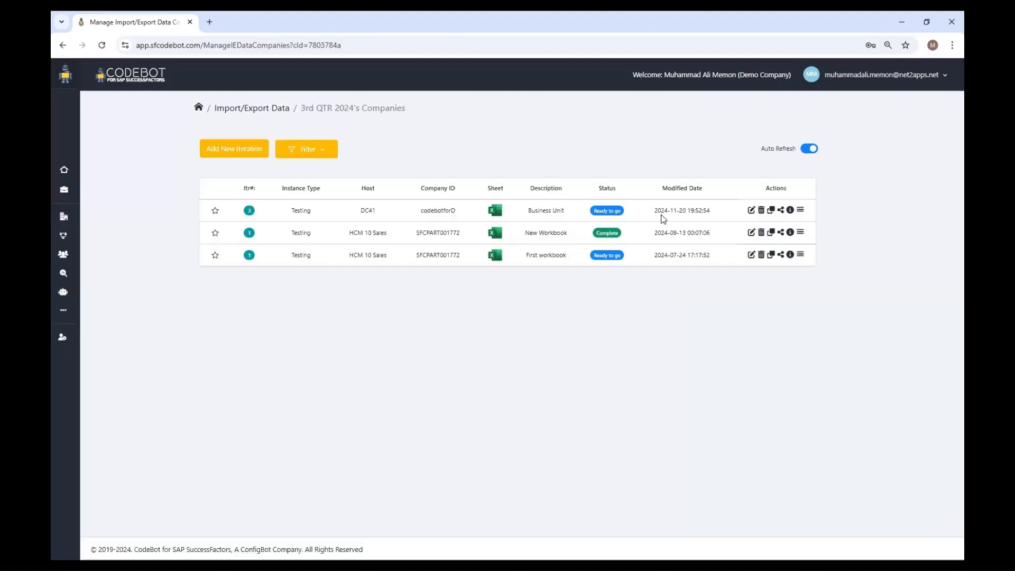
- Open Process Workbook for the Business Unit iteration, confirm the workbook is closed and enter the SFSF password
{"action": "left_click", "coordinate": [800, 211]}
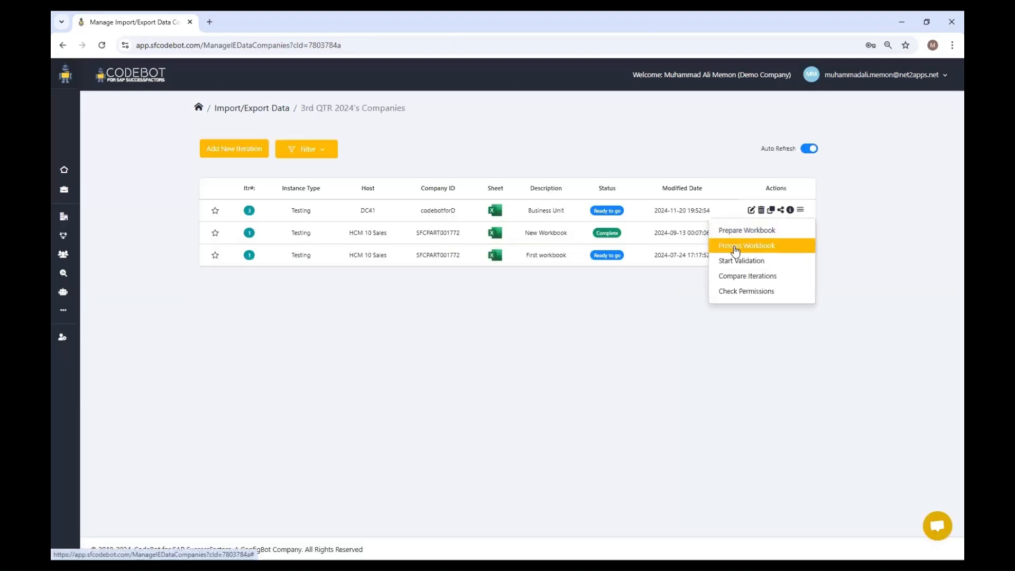
{"action": "left_click", "coordinate": [760, 246]}
{"action": "left_click", "coordinate": [632, 149]}
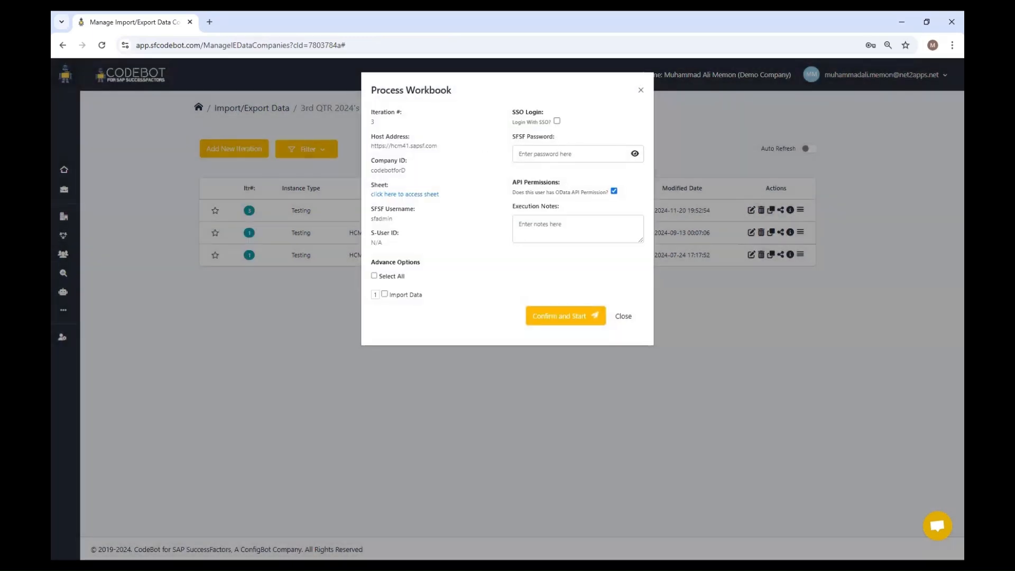
{"action": "left_click", "coordinate": [564, 152]}
{"action": "key", "text": "ctrl+v"}
- Add the execution note "Import to CodeBotD", include Import Data and start processing the workbook
{"action": "left_click", "coordinate": [553, 220]}
{"action": "type", "text": "Import to CodeBot"}
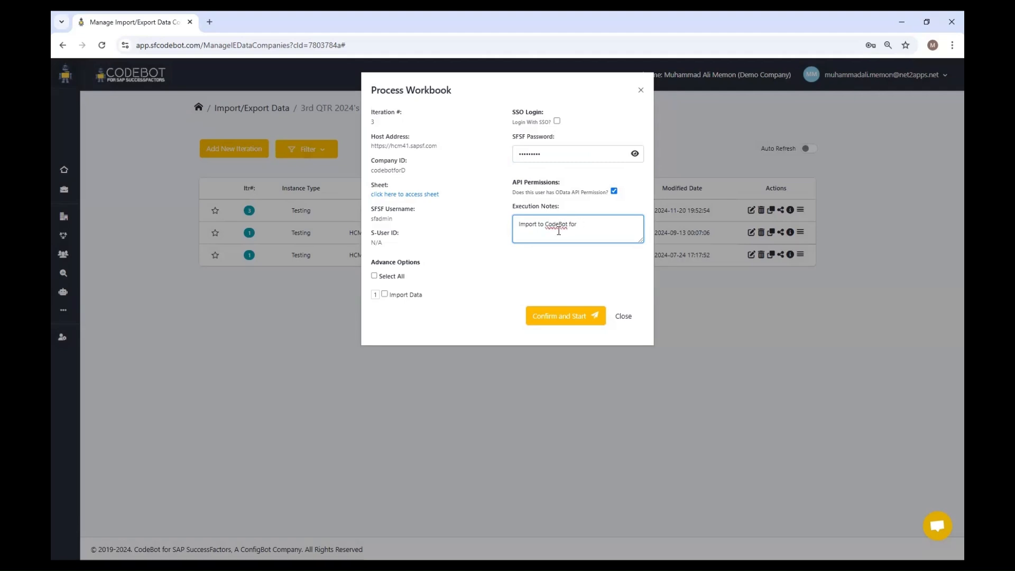
{"action": "left_click", "coordinate": [409, 295]}
{"action": "left_click", "coordinate": [564, 319]}
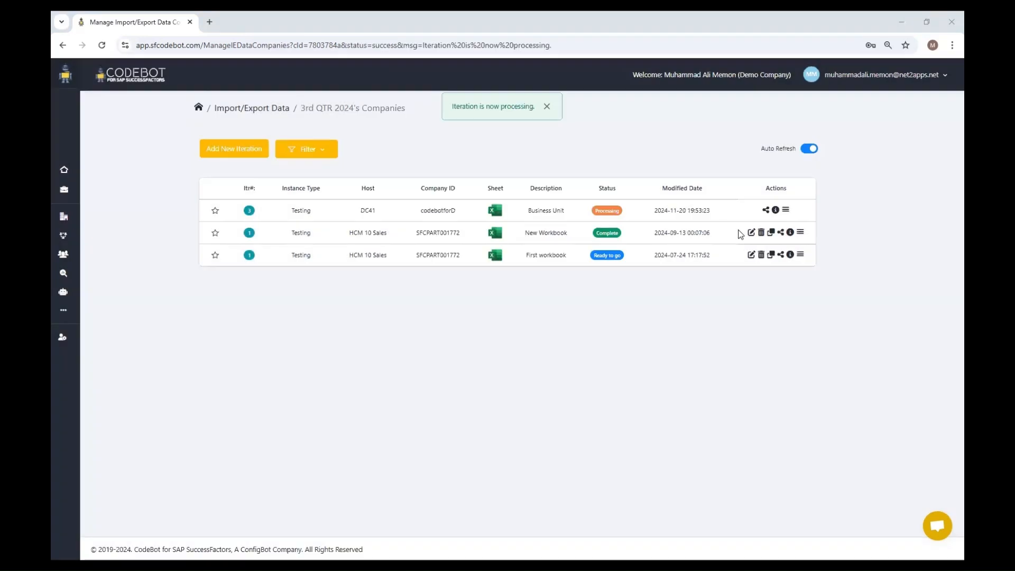
- Open the Business Unit iteration's tracking page, refresh it and examine the import's execution details
{"action": "left_click", "coordinate": [775, 211]}
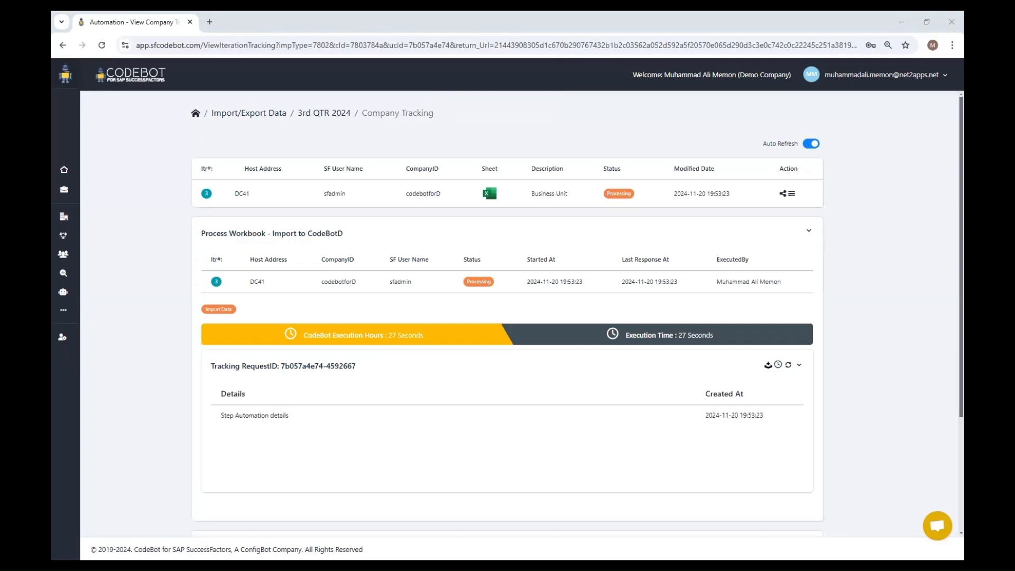
{"action": "left_click", "coordinate": [788, 366]}
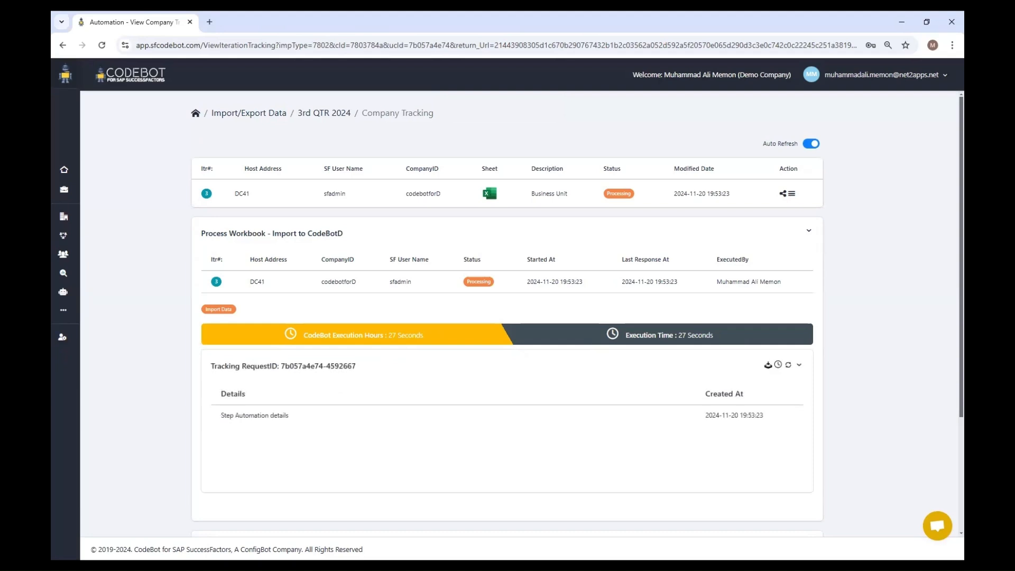
{"action": "scroll", "coordinate": [417, 425], "scroll_direction": "down", "scroll_amount": 2}
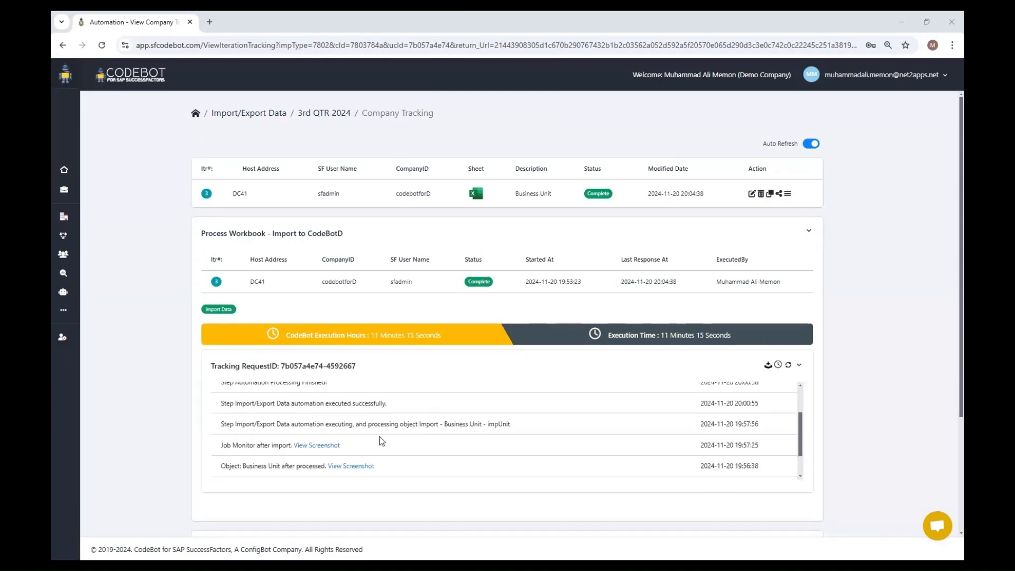
- View the Scheduled Job Manager screenshot logged in the import's tracking details, and close it
{"action": "scroll", "coordinate": [346, 468], "scroll_direction": "down", "scroll_amount": 2}
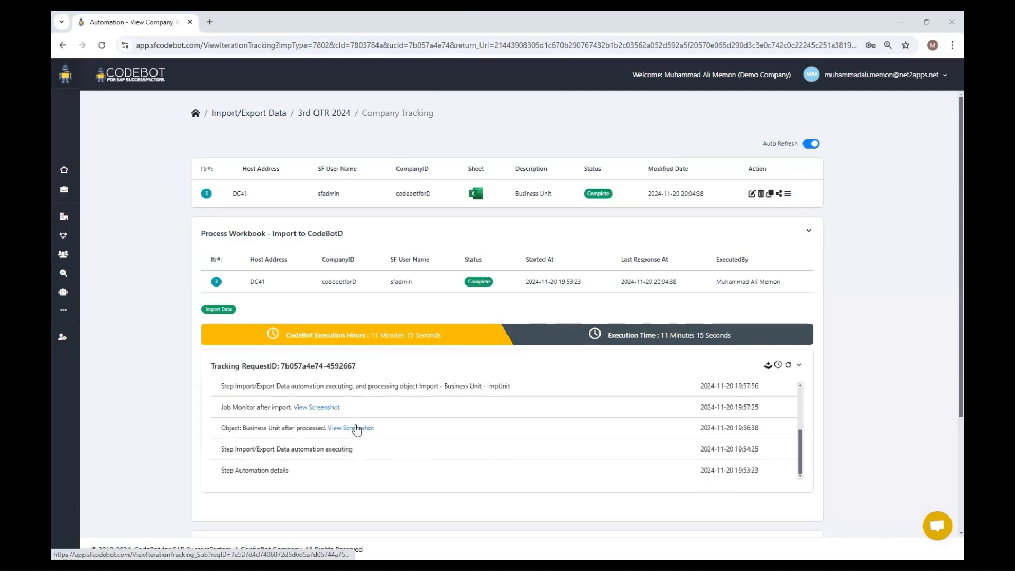
{"action": "left_click", "coordinate": [355, 429]}
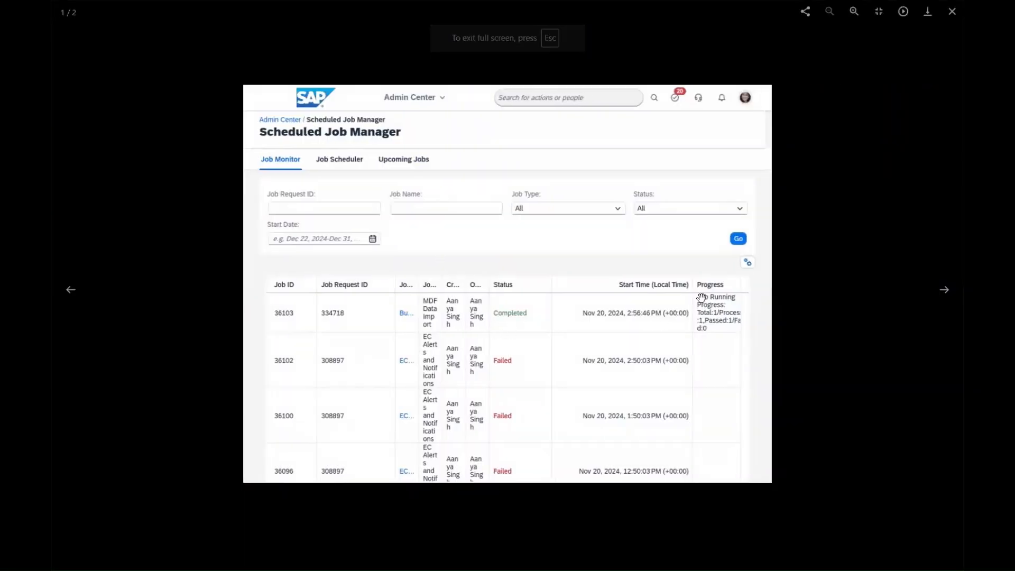
{"action": "left_click", "coordinate": [951, 16]}
- Open the processed iteration's workbook and examine the status of the imported record on the impUnit sheet
{"action": "left_click", "coordinate": [476, 193]}
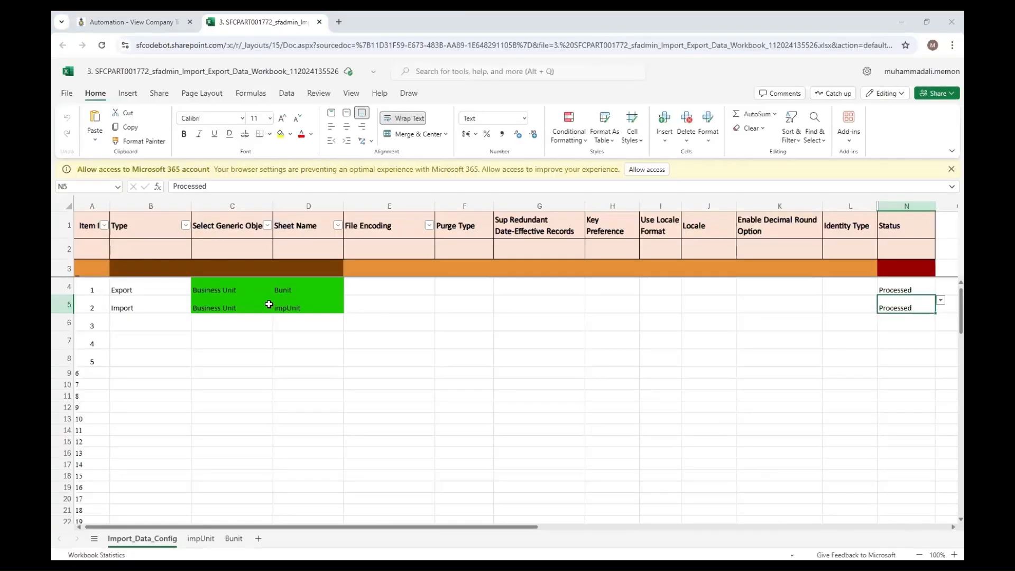
{"action": "left_click", "coordinate": [195, 539]}
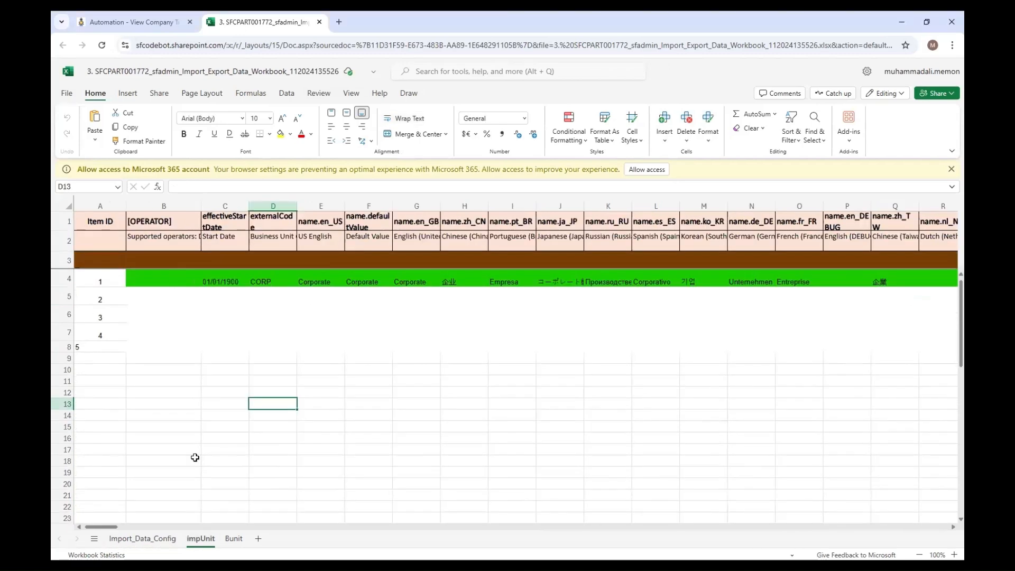
{"action": "mouse_move", "coordinate": [100, 528]}
{"action": "left_mouse_down"}
{"action": "mouse_move", "coordinate": [171, 531]}
{"action": "mouse_move", "coordinate": [89, 531]}
{"action": "left_mouse_up"}
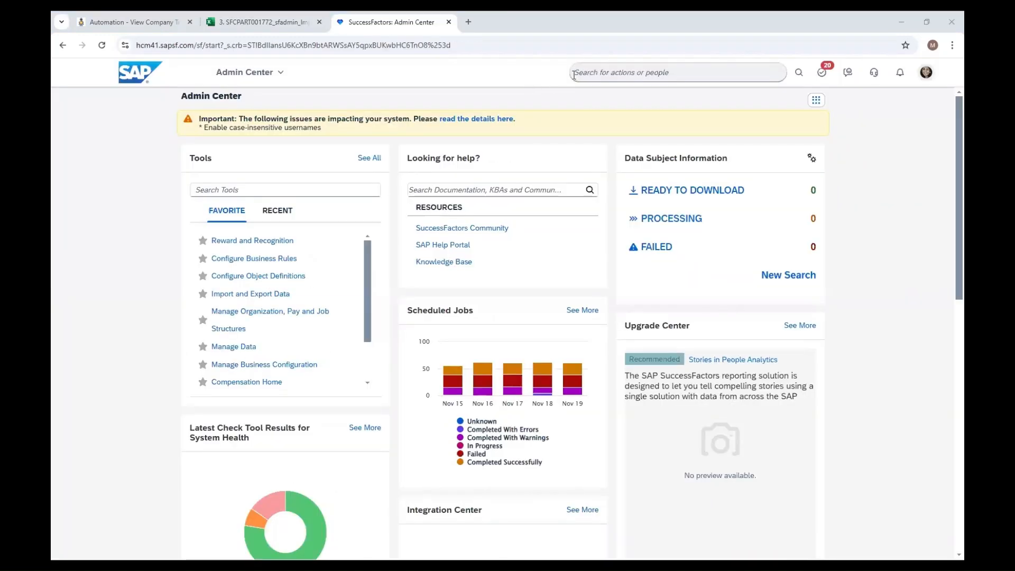
- Switch to SuccessFactors, search for "schedul", open Scheduled Job Manager and examine the BusinessUnit MDF Data Import job
{"action": "left_click", "coordinate": [588, 73]}
{"action": "type", "text": "sdh"}
{"action": "type", "text": "edul"}
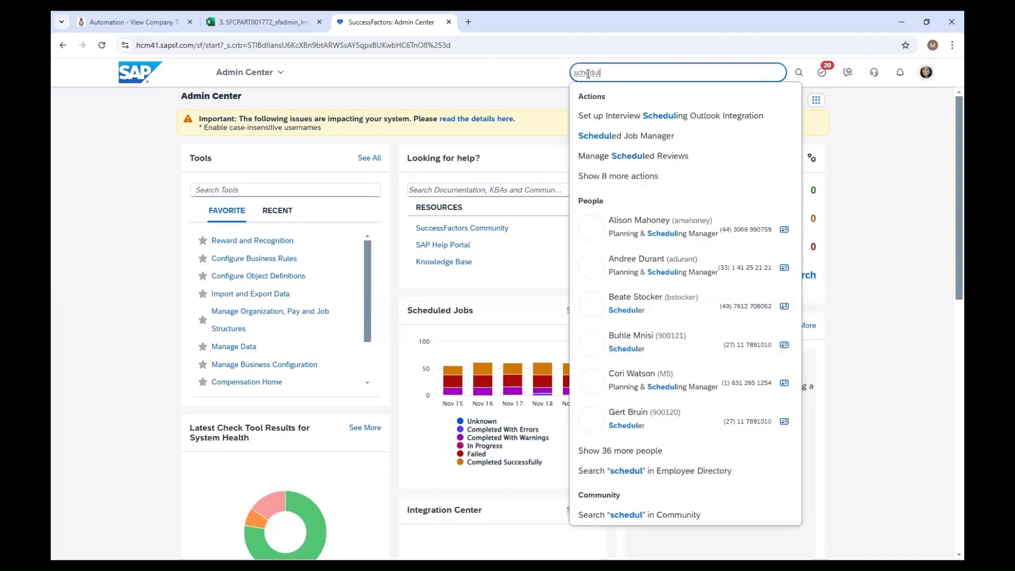
{"action": "key", "text": "Down"}
{"action": "key", "text": "Down"}
{"action": "key", "text": "Down"}
{"action": "key", "text": "Return"}
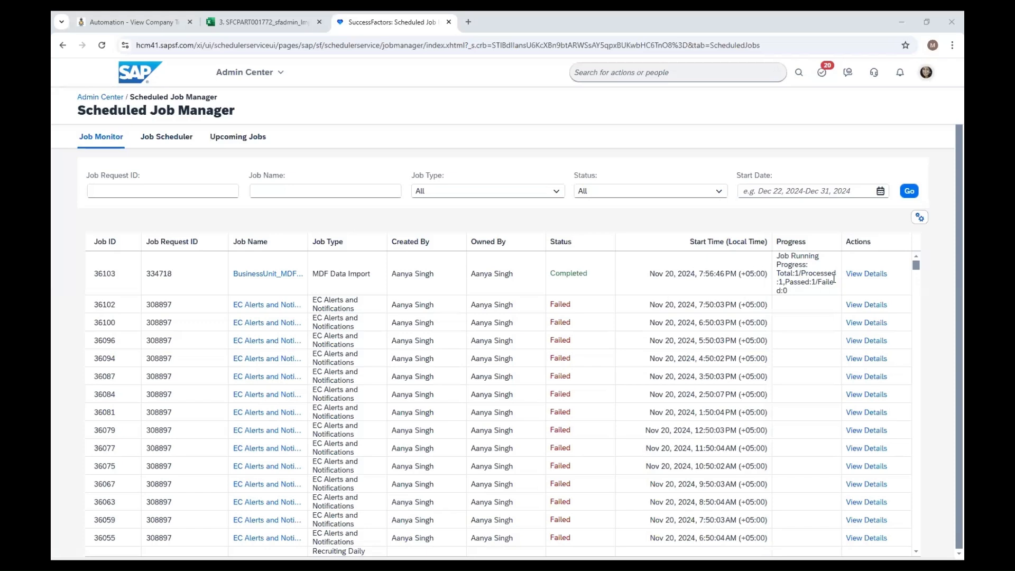
{"action": "left_click", "coordinate": [273, 279]}
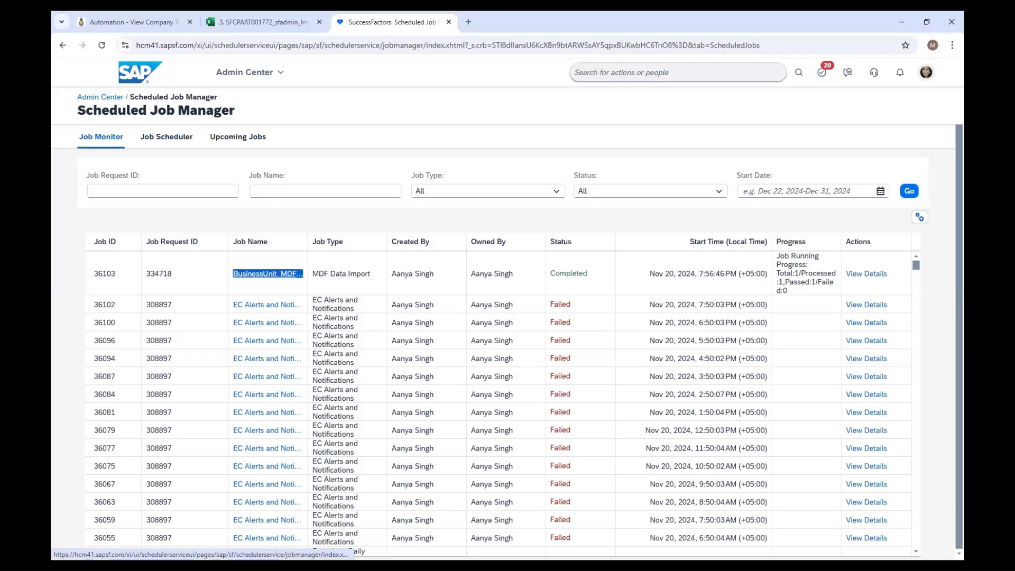